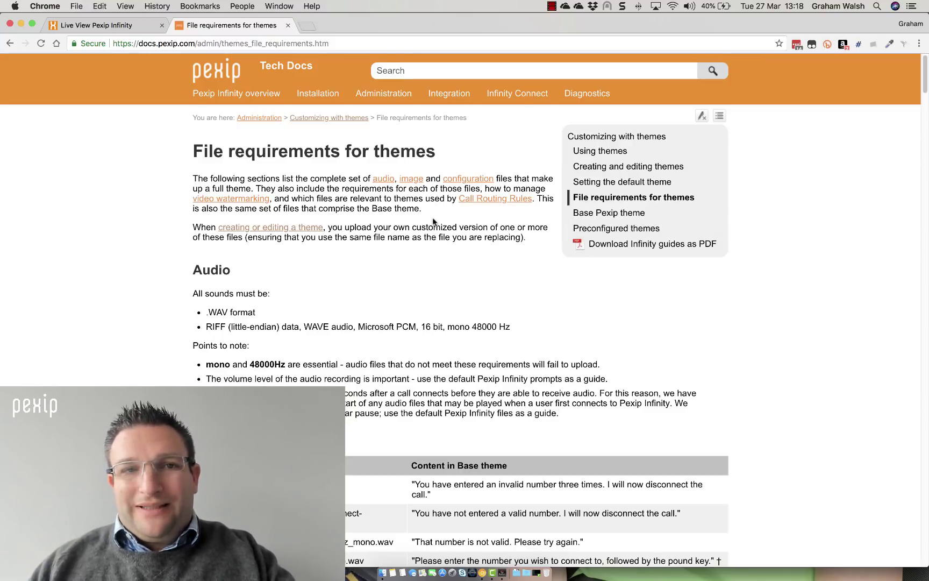
Scroll through the Audio and Image files requirement tables to the no_video_license background image
scroll(433, 222, down, 1)
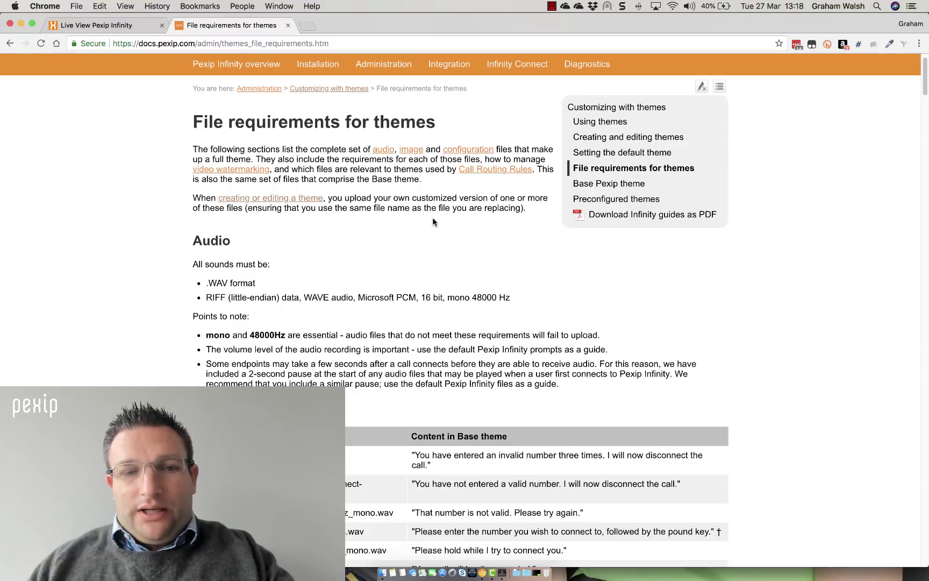
scroll(434, 221, down, 10)
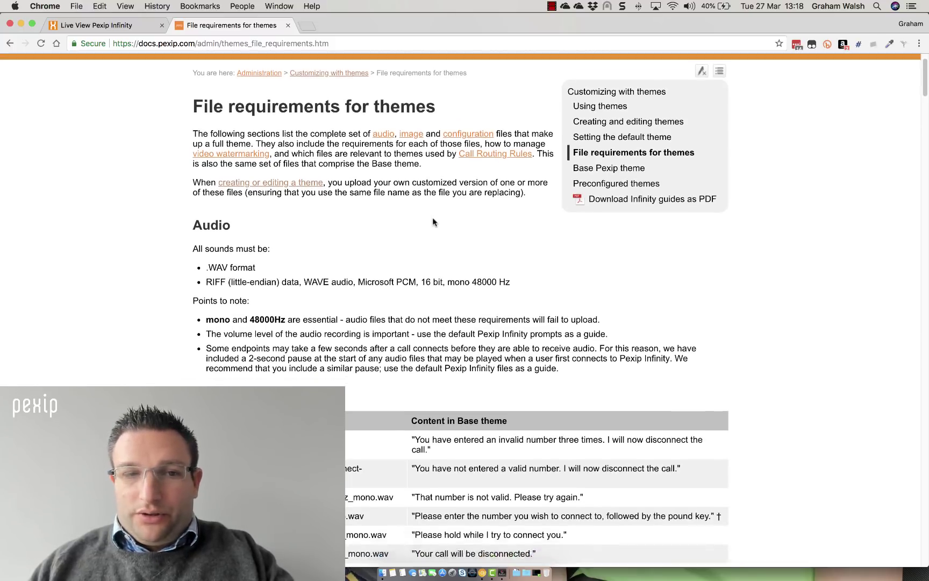
scroll(434, 219, down, 20)
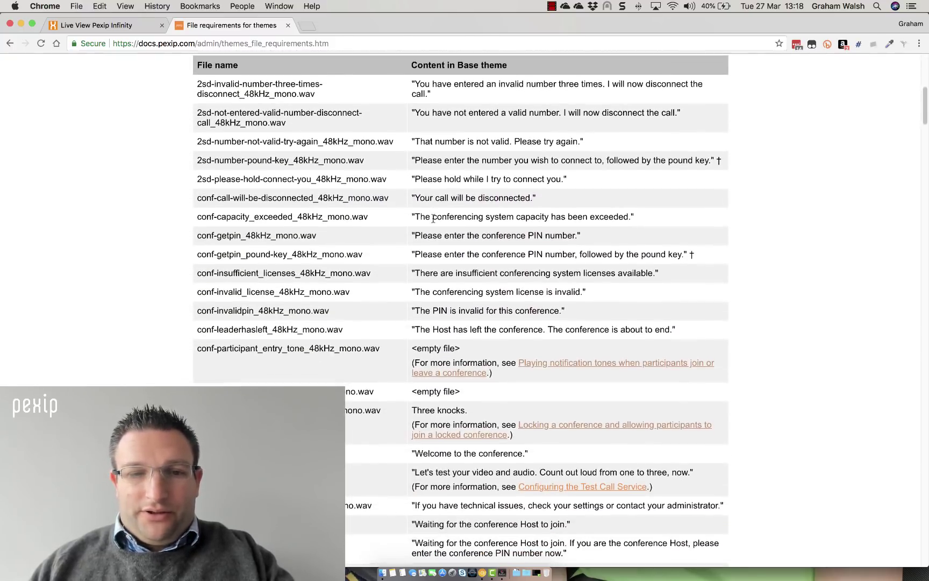
scroll(434, 221, down, 20)
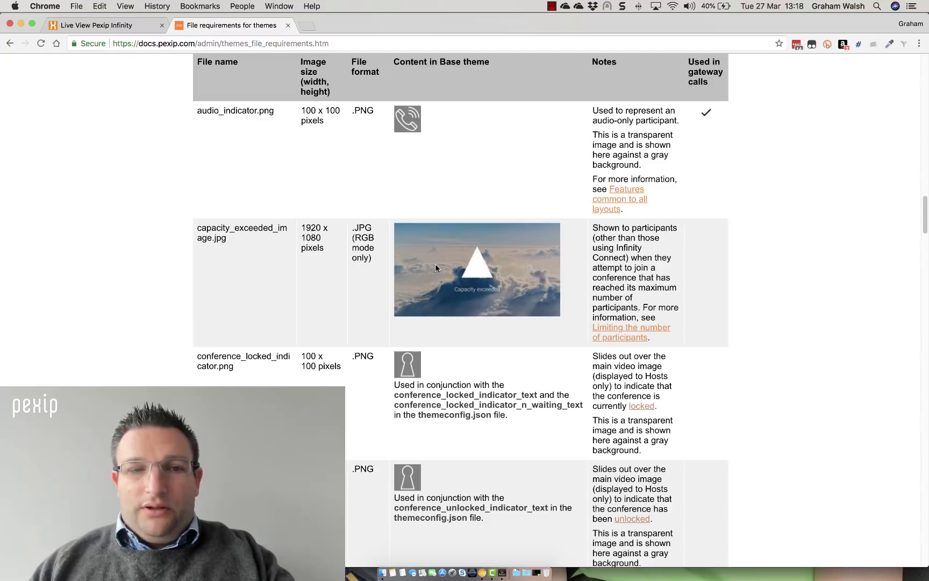
scroll(436, 264, down, 5)
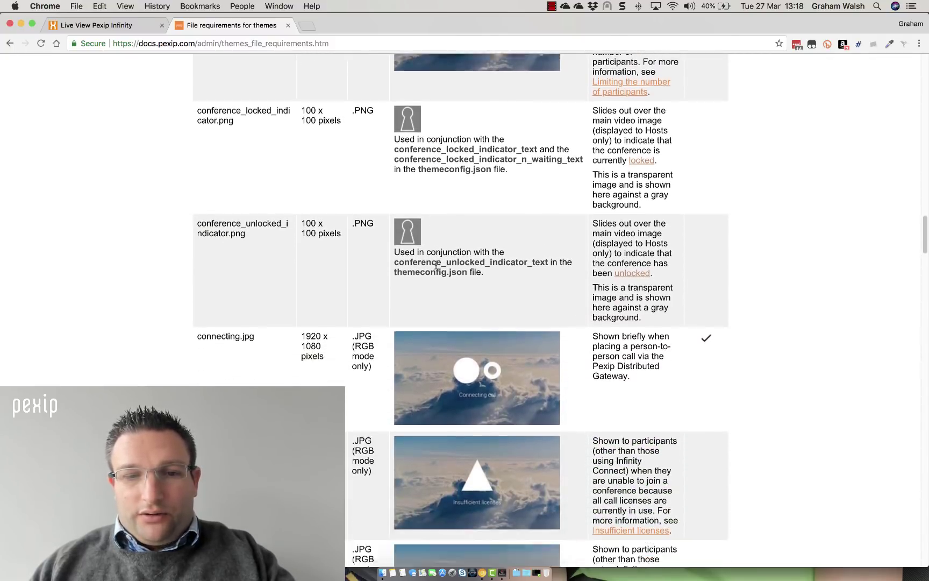
scroll(435, 263, down, 5)
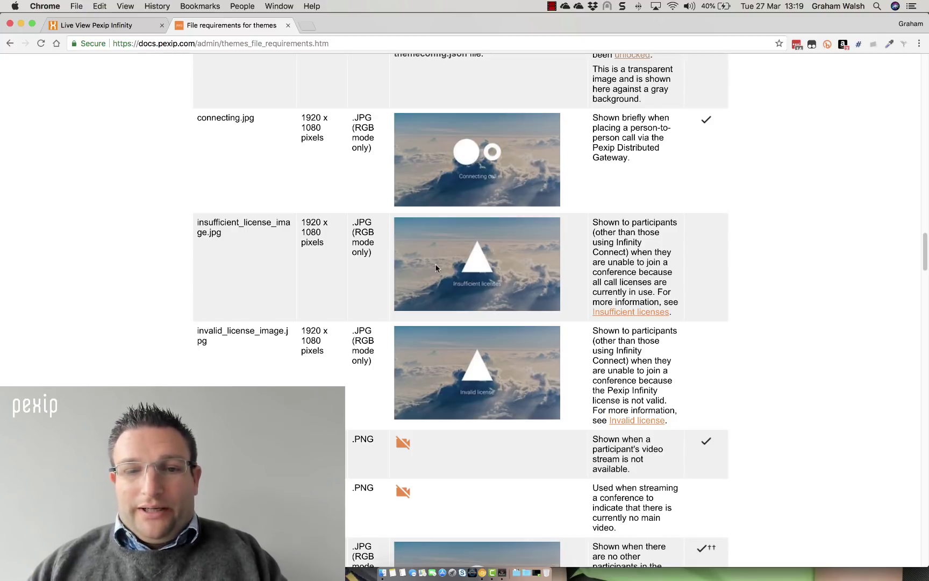
scroll(435, 267, down, 3)
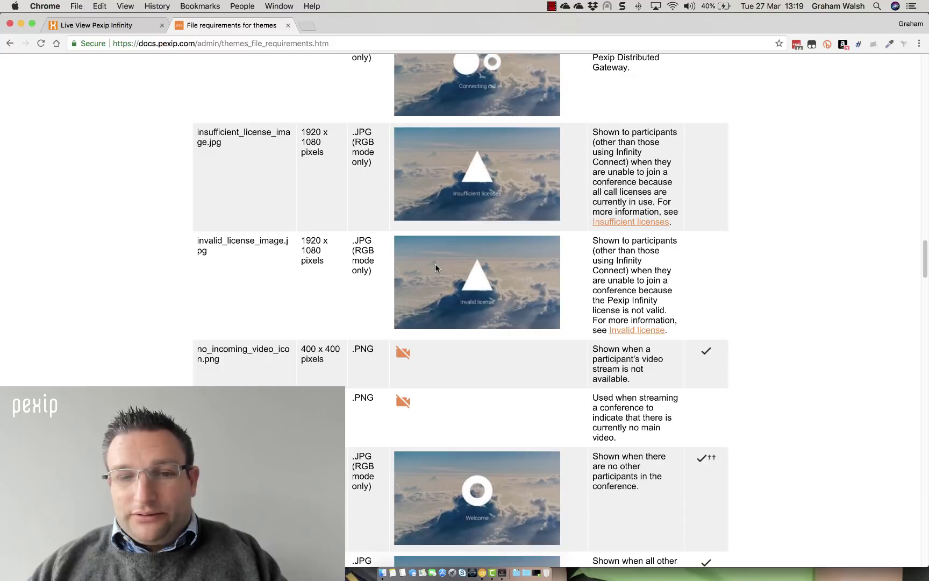
scroll(435, 267, down, 10)
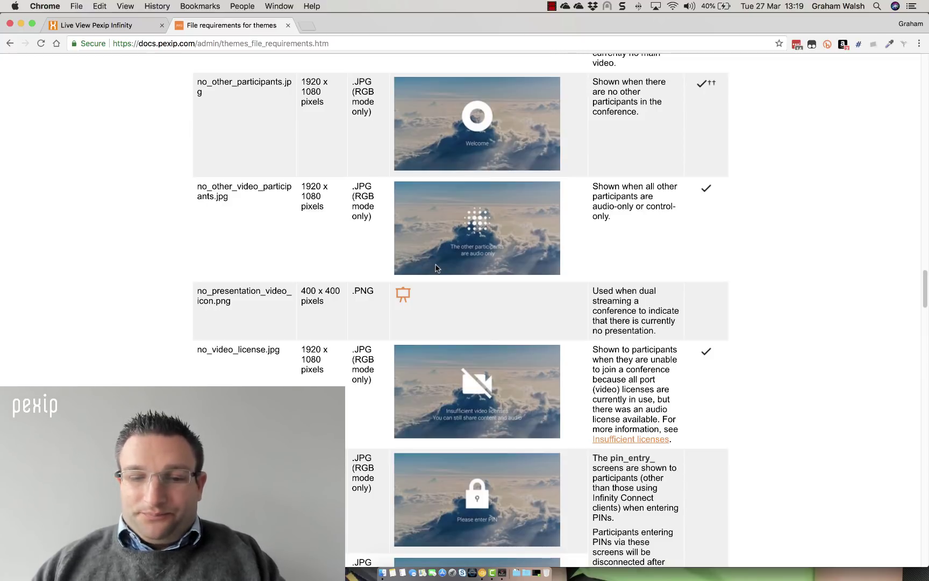
In Polycom RealPresence Desktop, clear the old dial address and call the theme test meeting
click(502, 571)
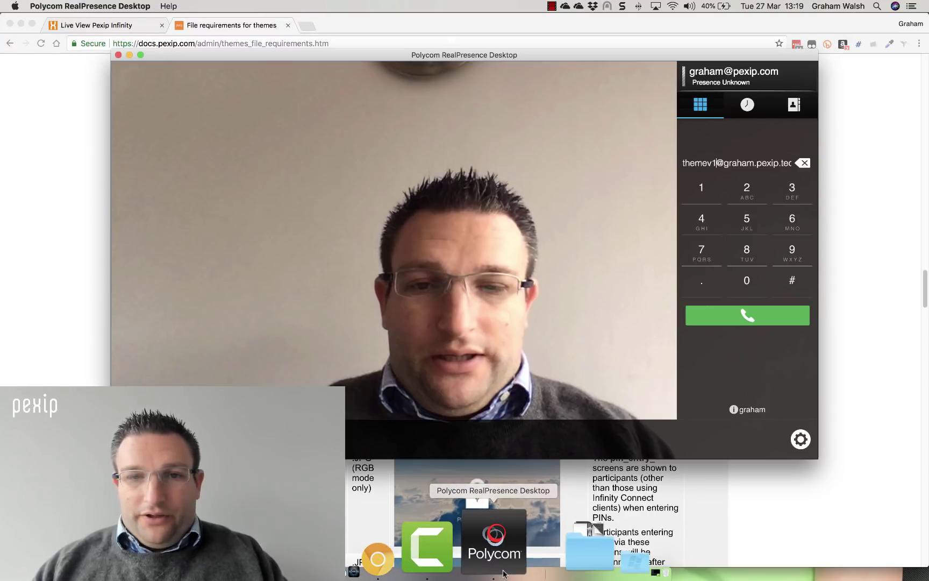
key(super+a)
key(BackSpace)
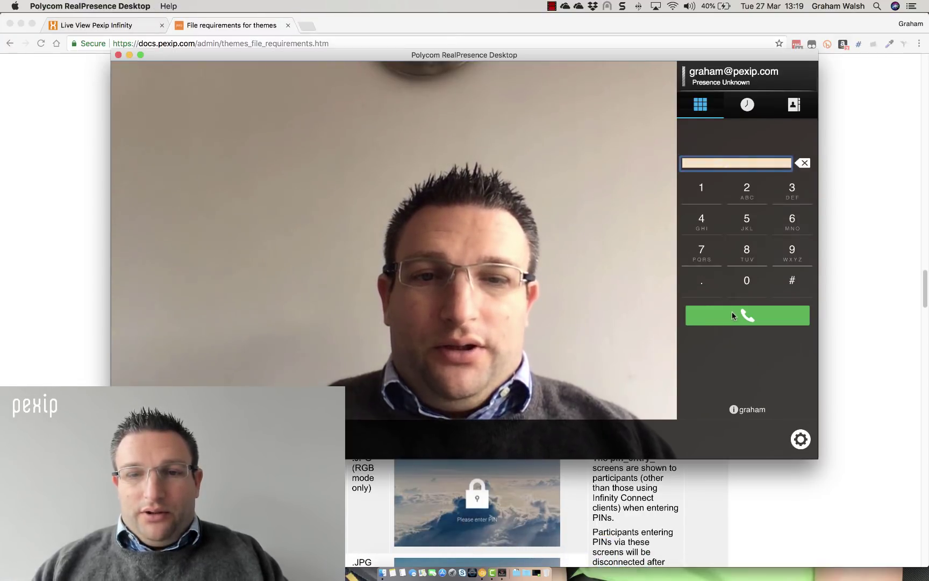
click(733, 314)
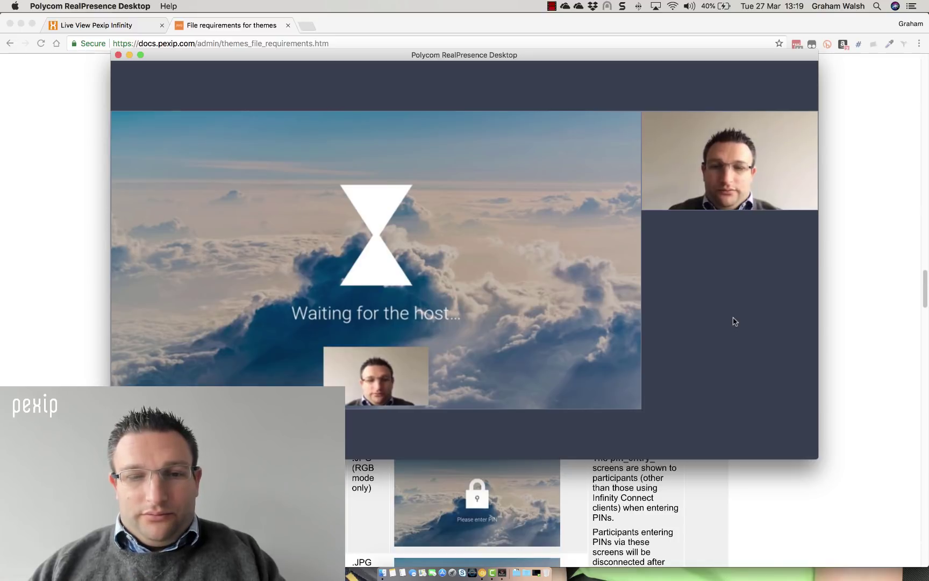
mouse_move(754, 425)
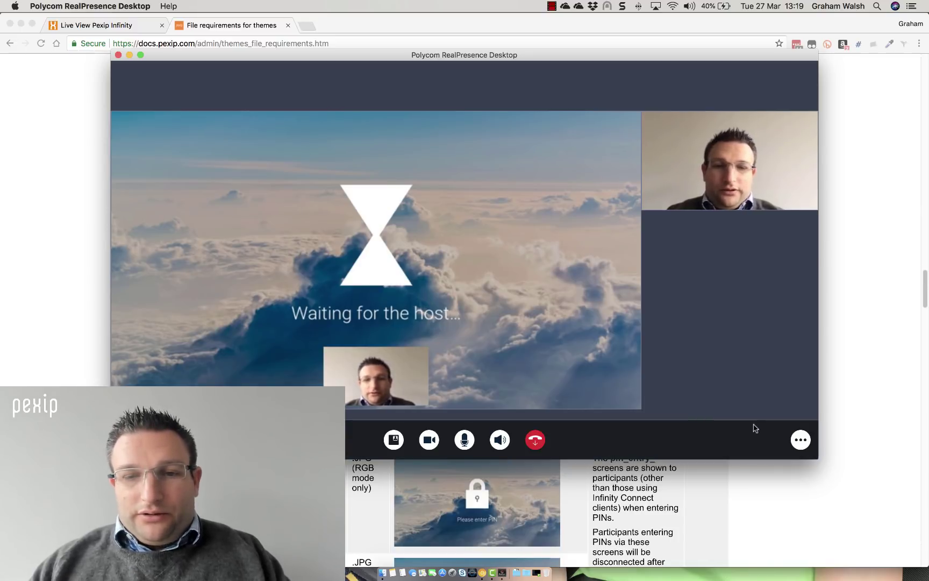
click(802, 440)
text(12)
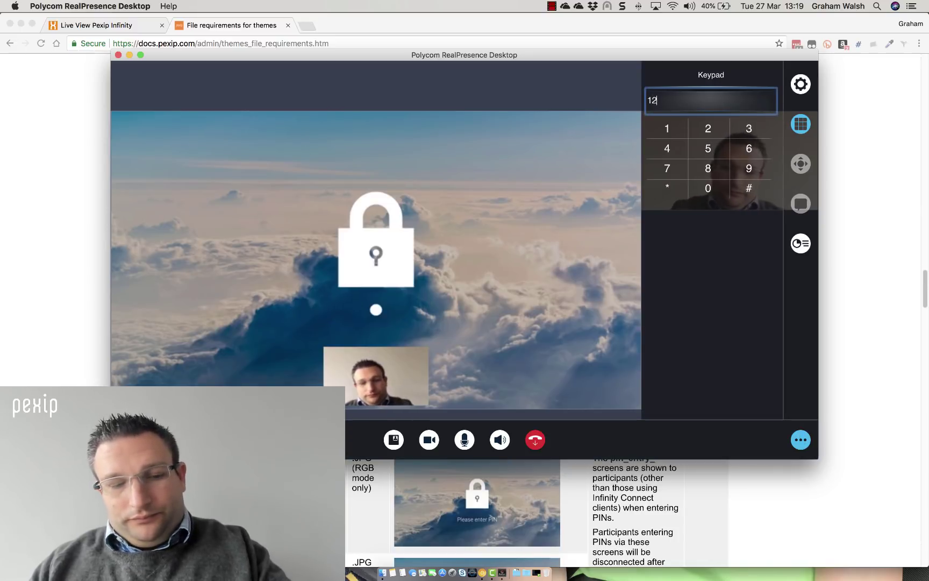
text(34)
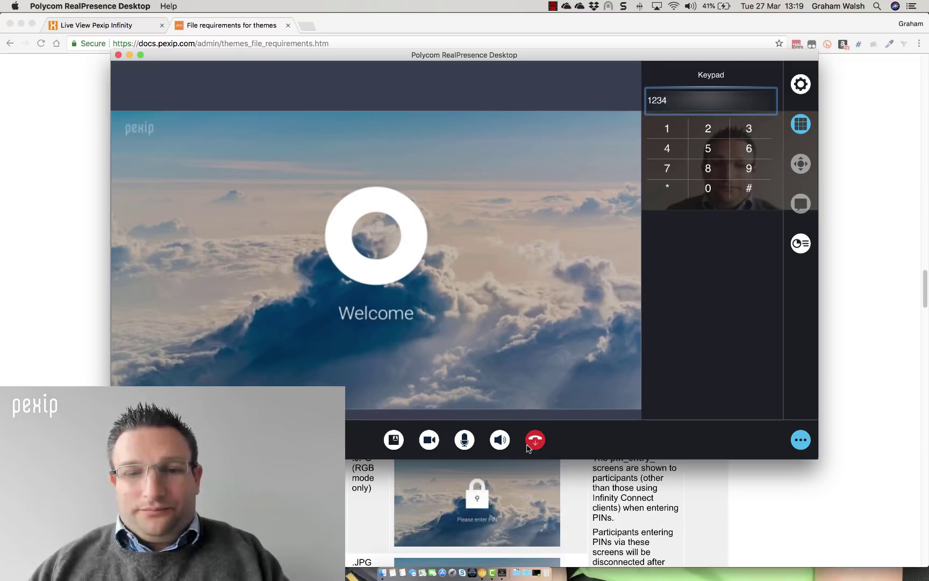
click(535, 440)
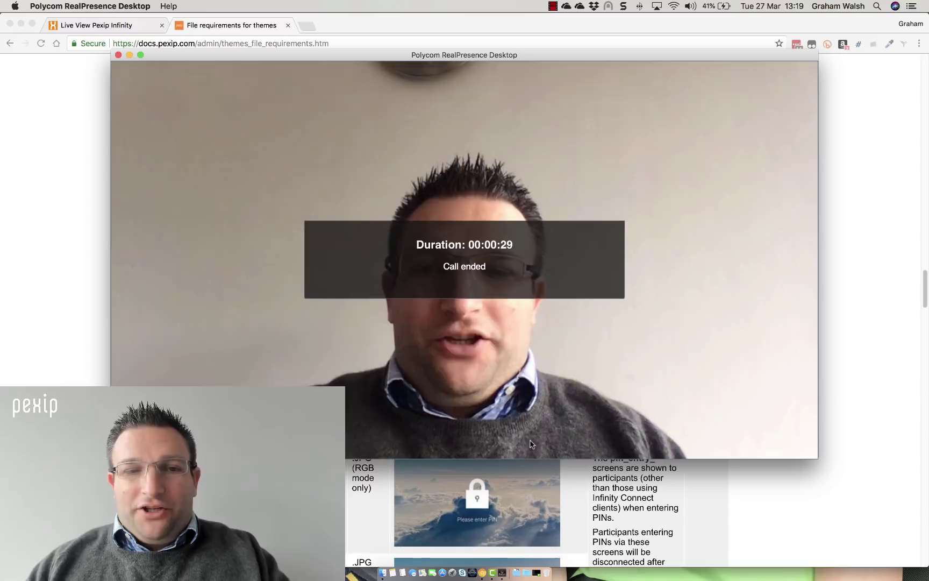
Back in Chrome's Pexip Live View tab, open Service Configuration > Themes
click(118, 55)
click(114, 26)
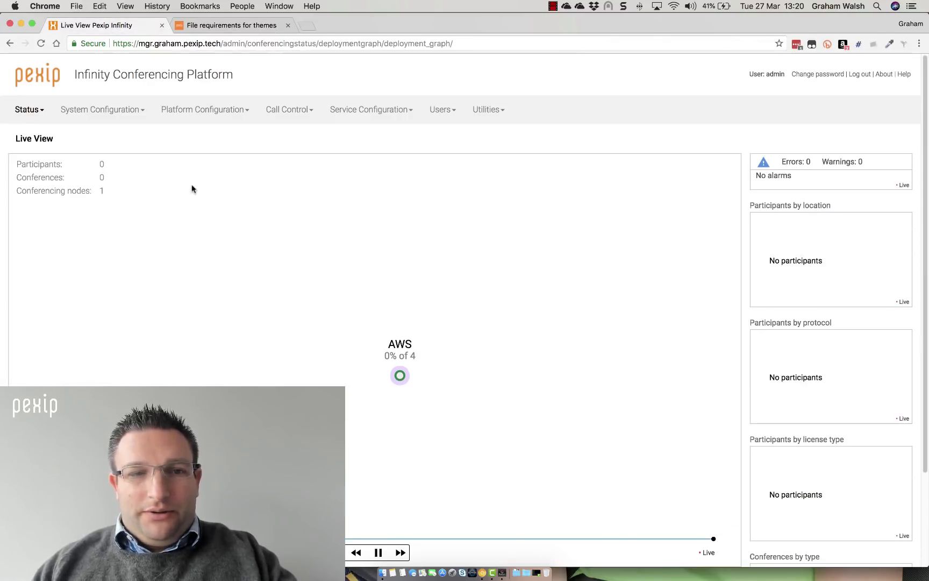
click(348, 111)
click(353, 248)
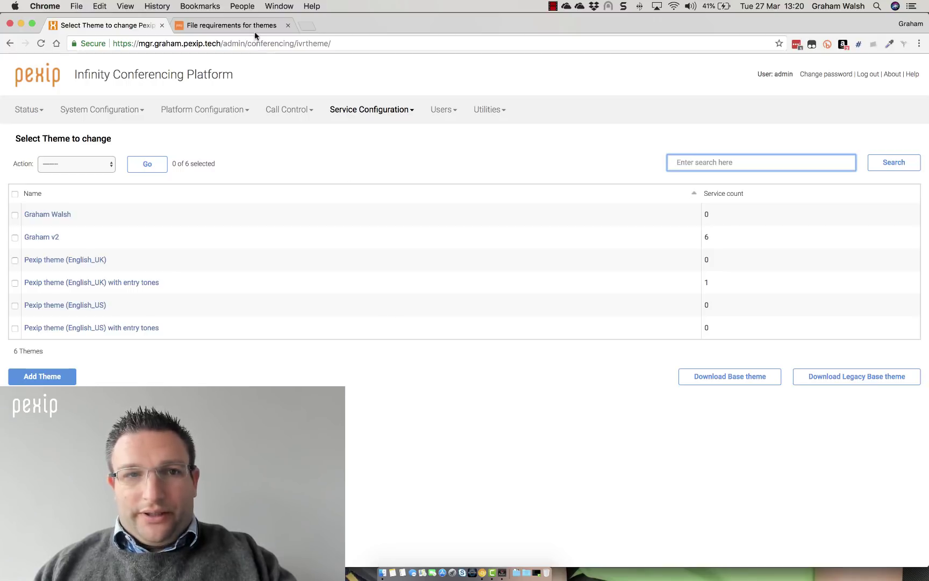
Load the docs.pexip.com/v18beta documentation home page in a new browser tab
click(297, 24)
text(doc)
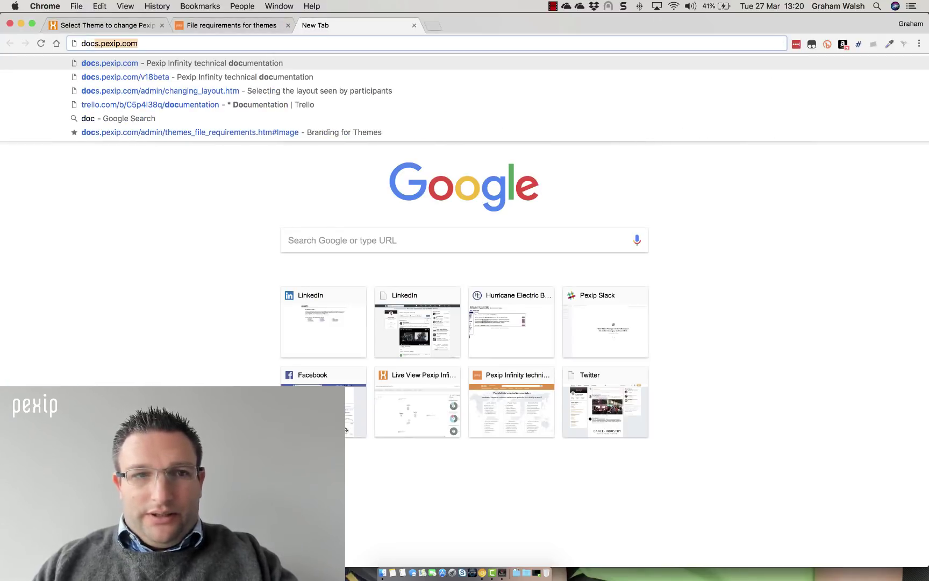
key(Down)
key(Return)
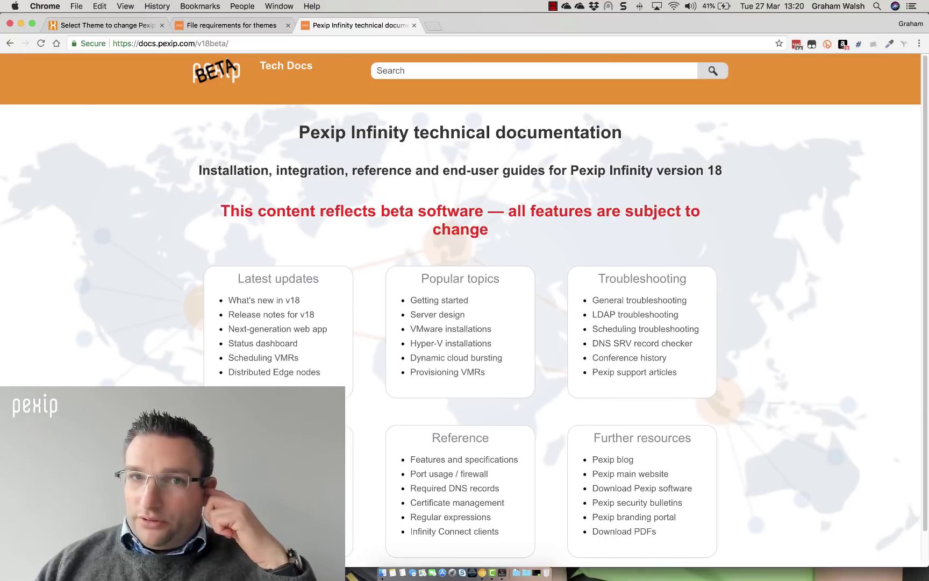
Go to Administration > Customizing with themes > Base Pexip theme and review its themeconfig.json settings
click(386, 94)
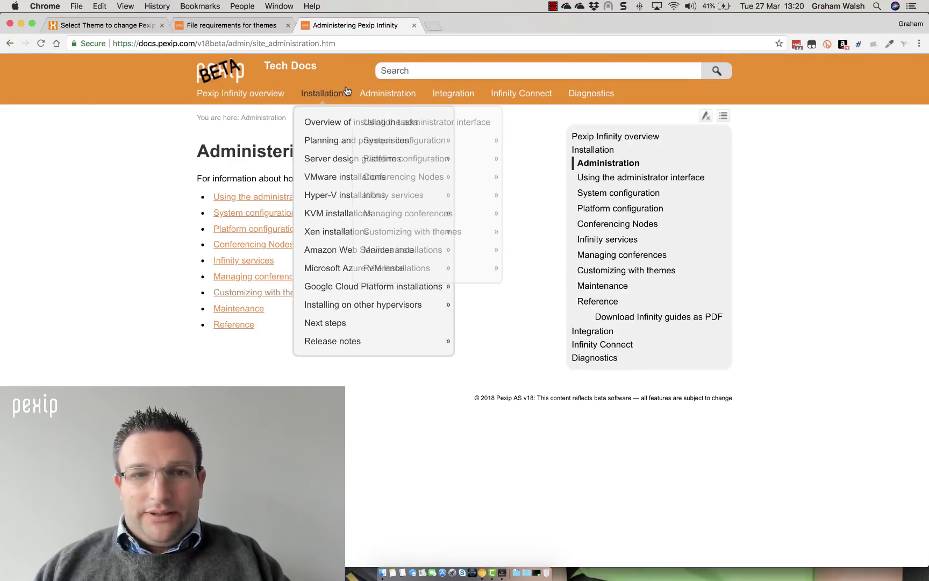
mouse_move(480, 230)
click(256, 293)
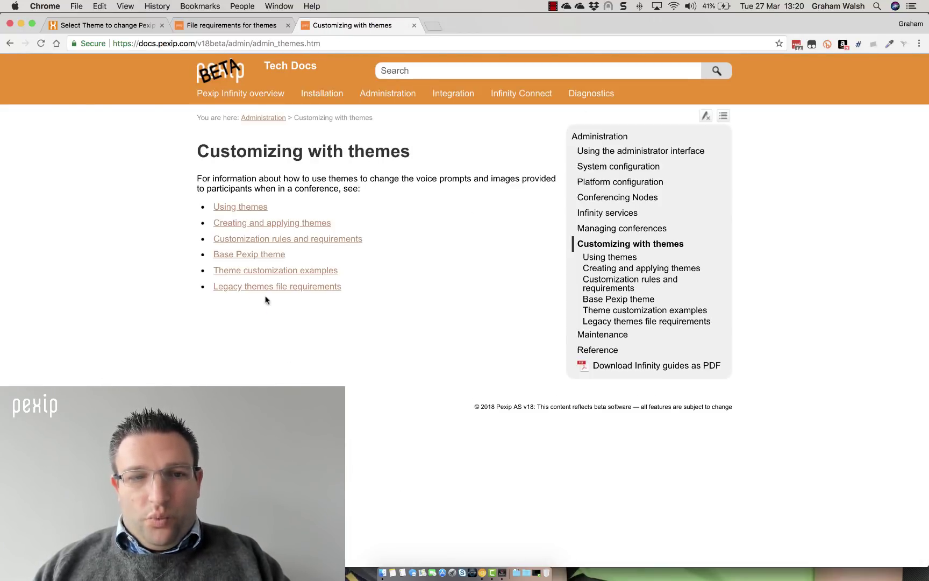
click(267, 255)
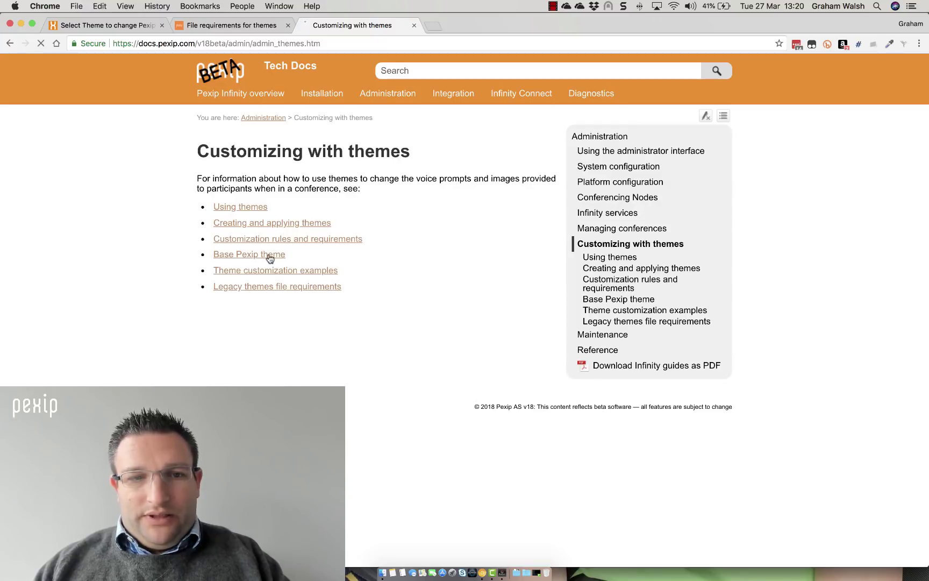
scroll(314, 291, down, 10)
scroll(315, 293, up, 3)
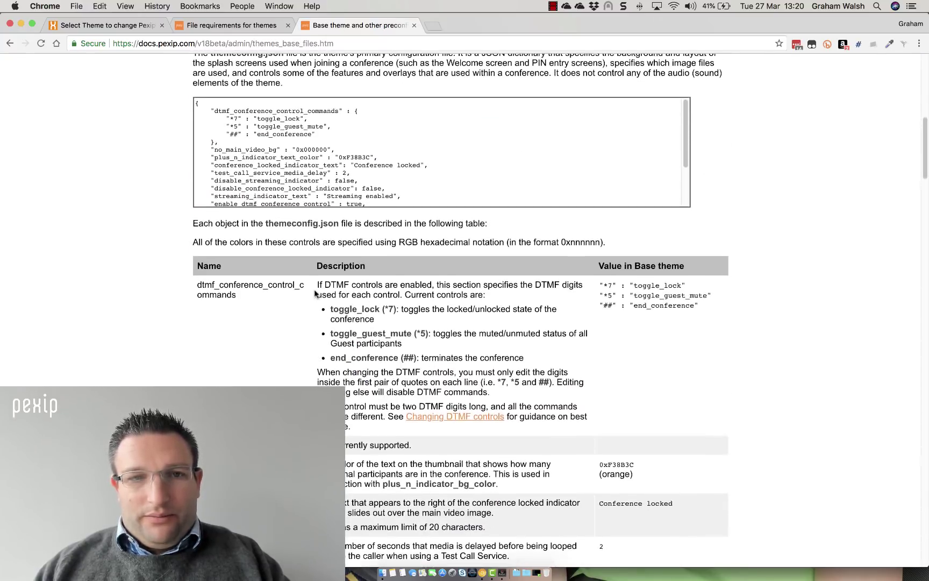
scroll(316, 294, up, 1)
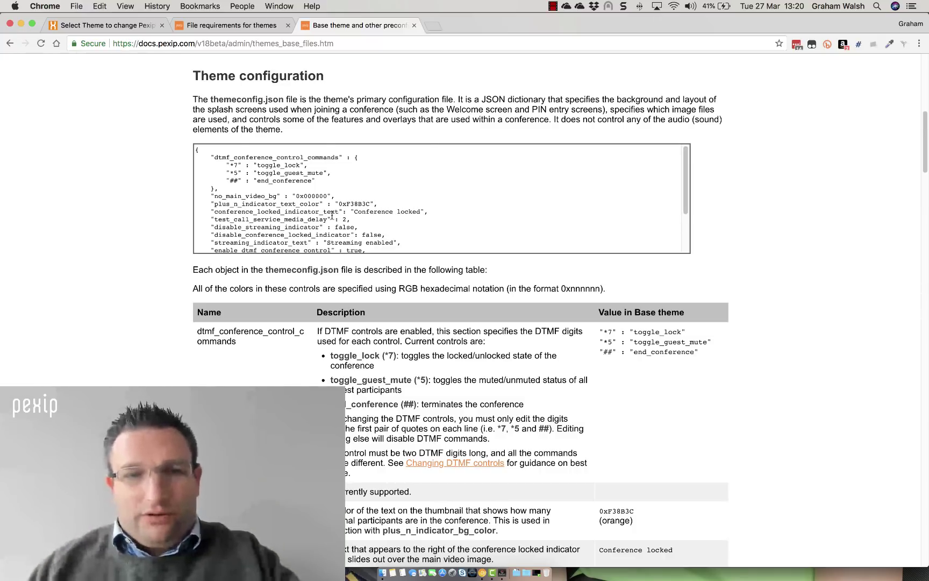
scroll(332, 216, down, 3)
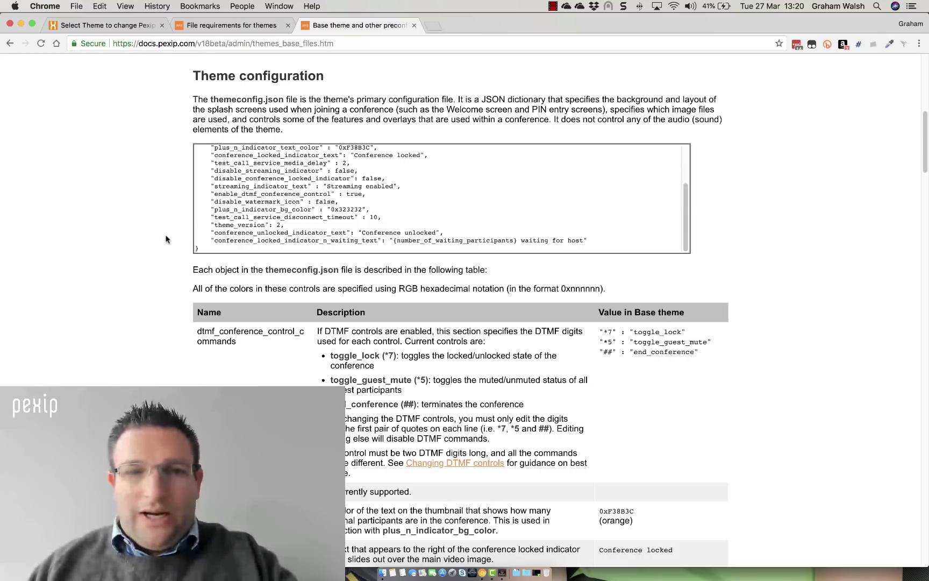
scroll(166, 239, down, 3)
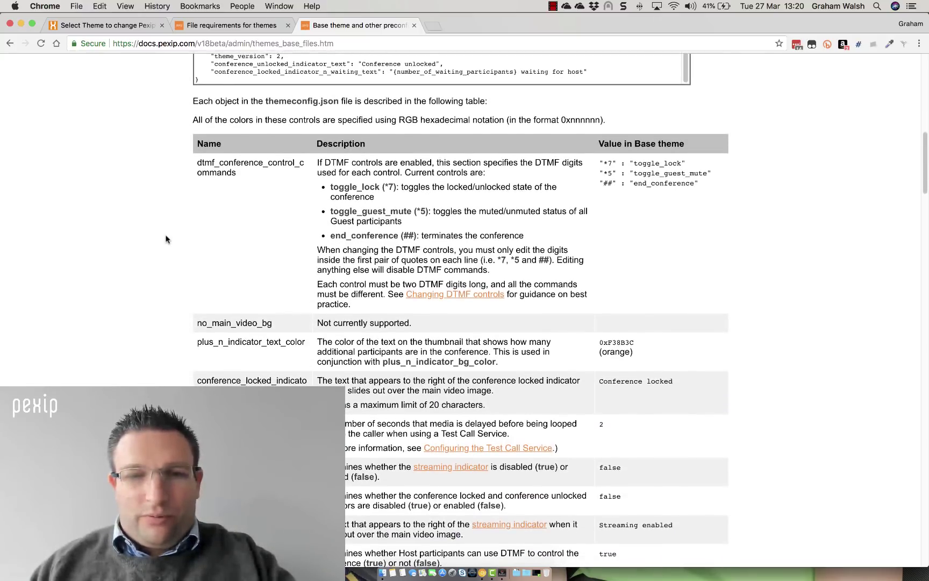
scroll(166, 239, up, 7)
scroll(165, 238, up, 5)
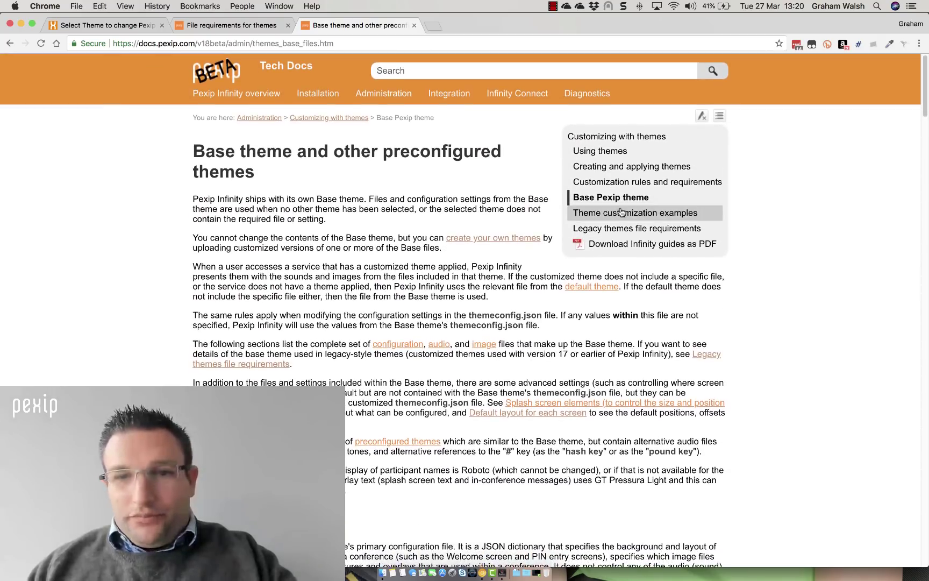
Open and skim the Creating and applying themes page
click(618, 166)
scroll(412, 317, down, 10)
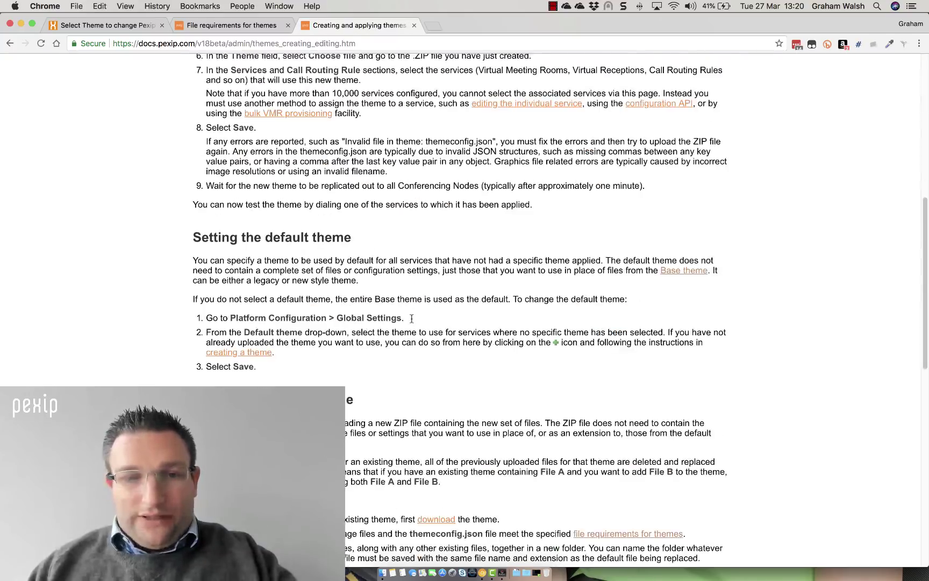
scroll(412, 319, down, 8)
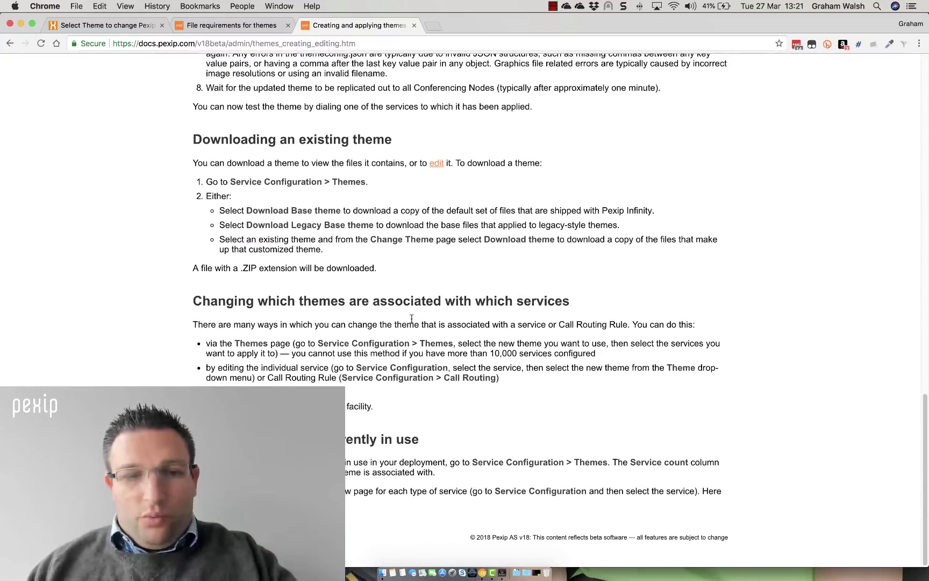
scroll(412, 319, up, 5)
scroll(412, 318, up, 10)
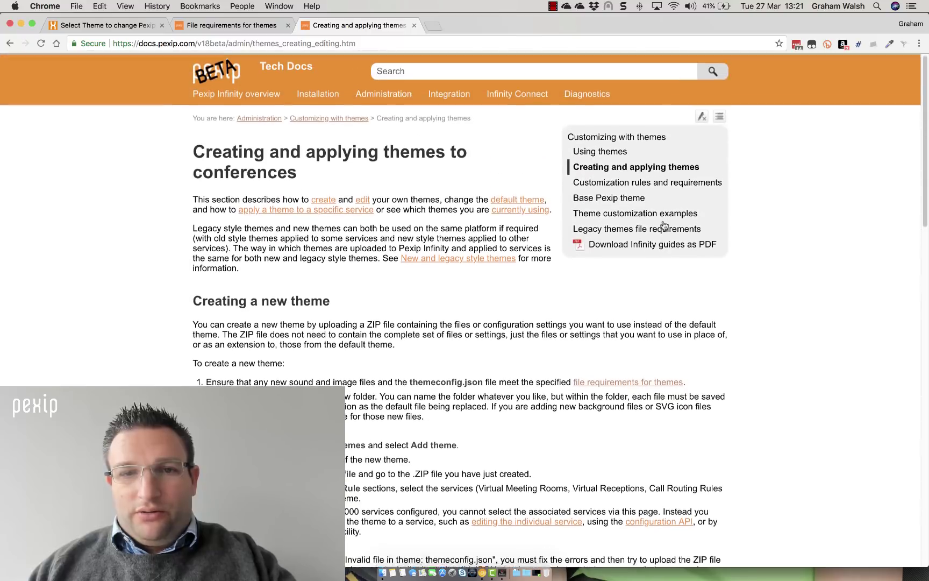
Open Customization rules and requirements and scroll through Theme ZIP file, highlighting background.jpg
click(644, 183)
scroll(395, 313, down, 7)
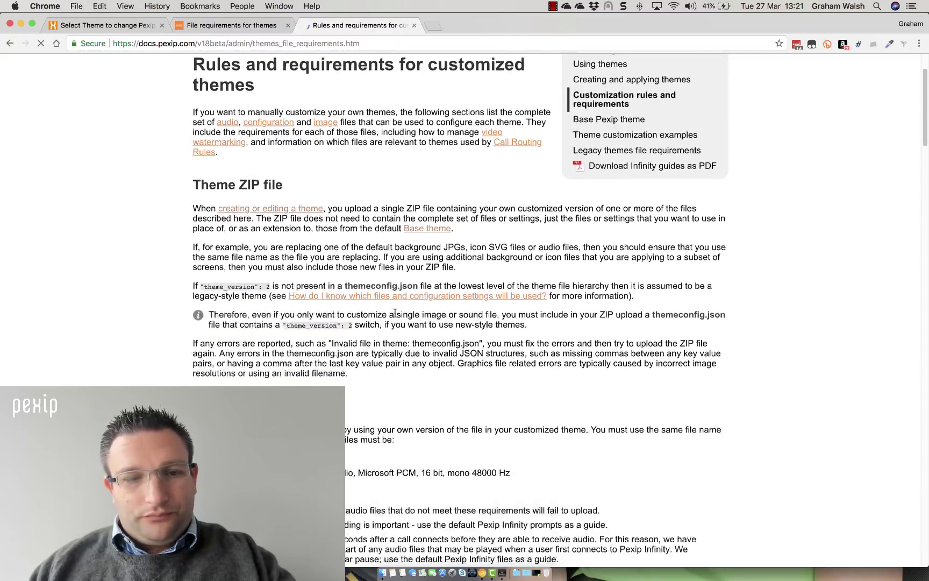
scroll(396, 312, down, 6)
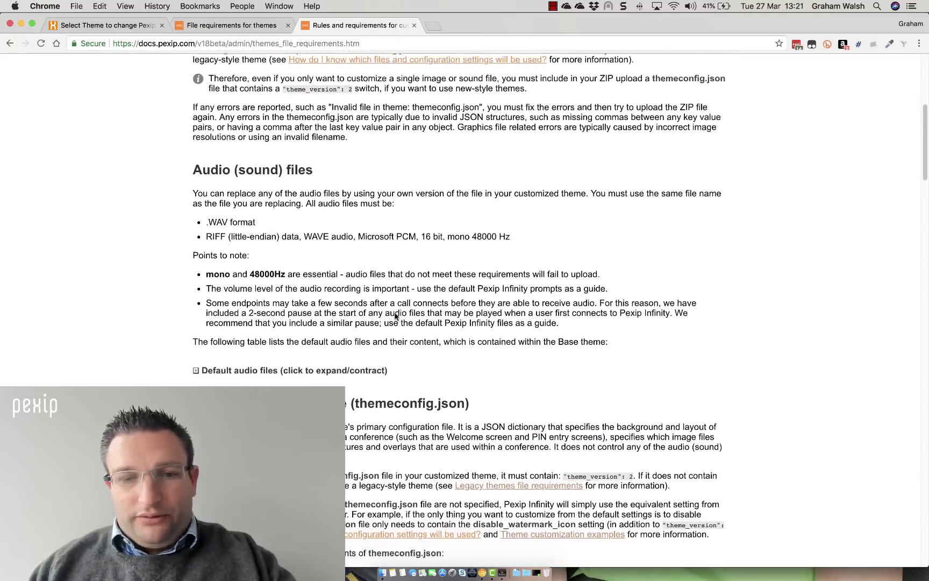
scroll(396, 316, down, 7)
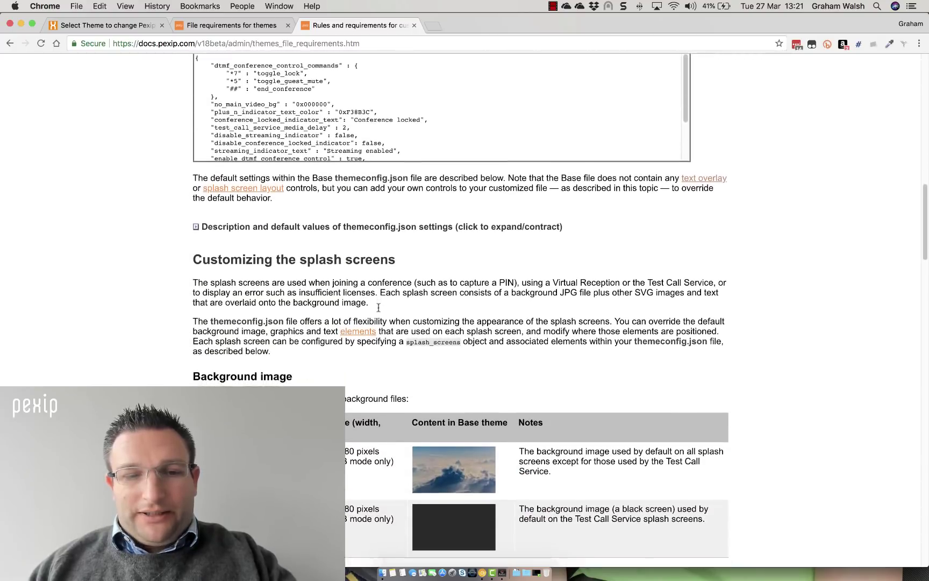
scroll(379, 308, down, 2)
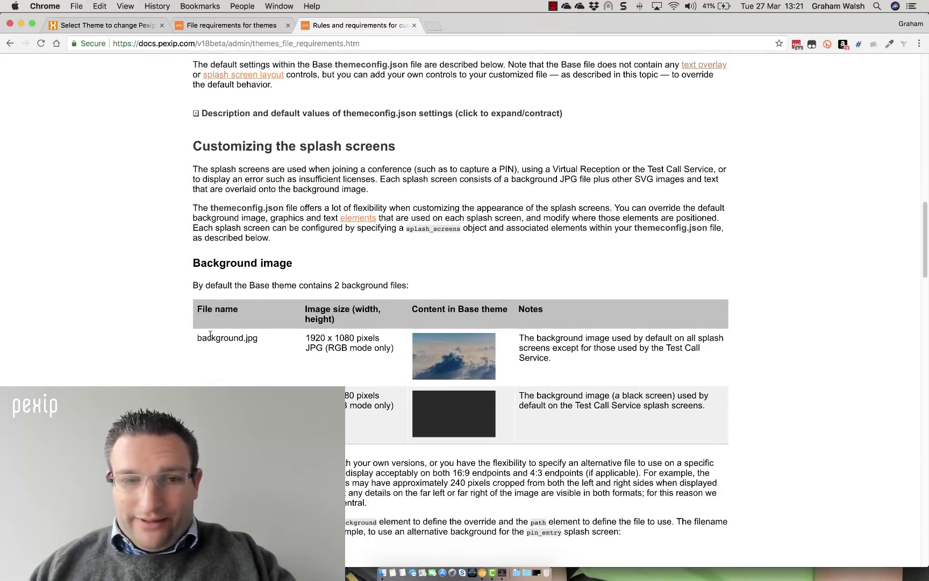
drag(210, 334, 269, 339)
click(266, 376)
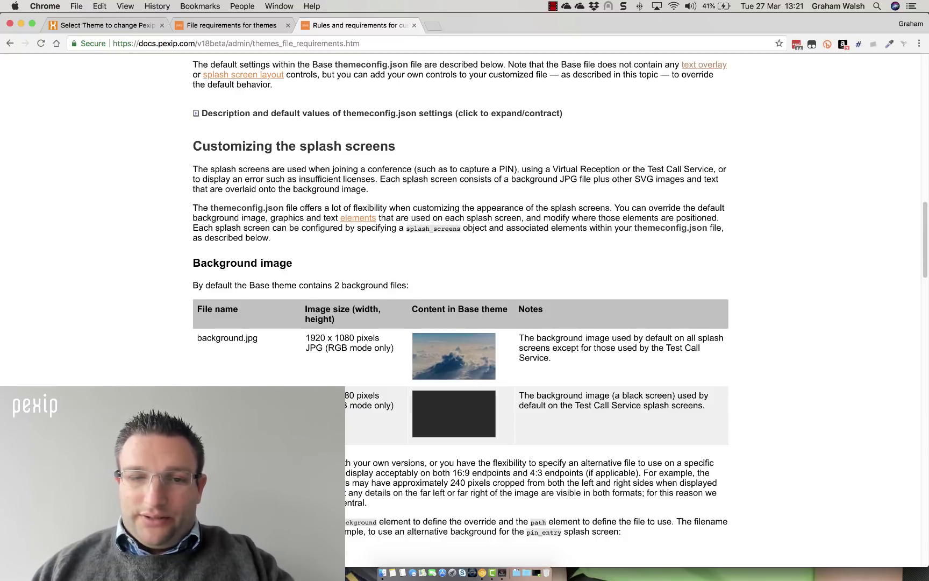
Review the Background image table and Splash screens, highlighting the 1920 x 1080 JPG size
scroll(461, 294, down, 1)
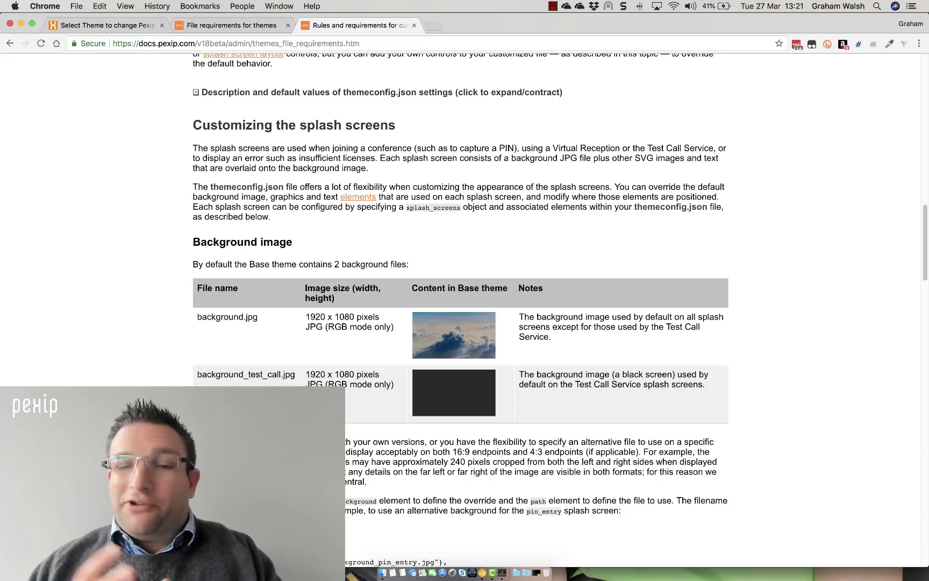
scroll(461, 312, down, 5)
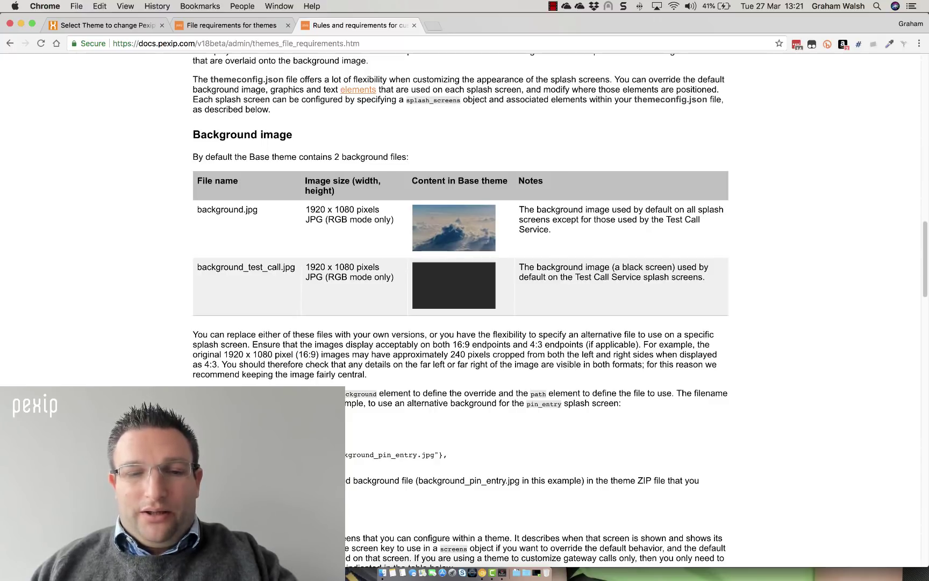
scroll(460, 312, down, 1)
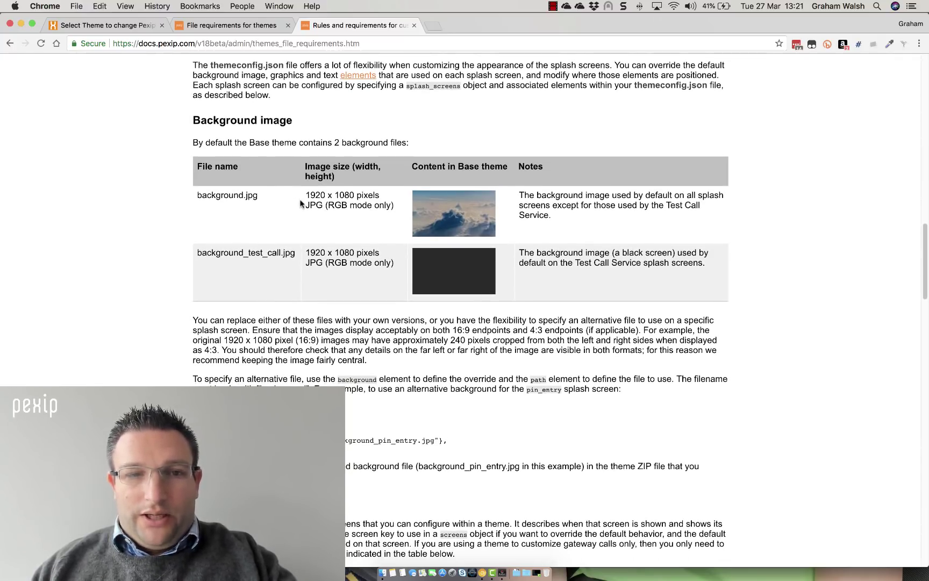
triple_click(322, 202)
click(330, 207)
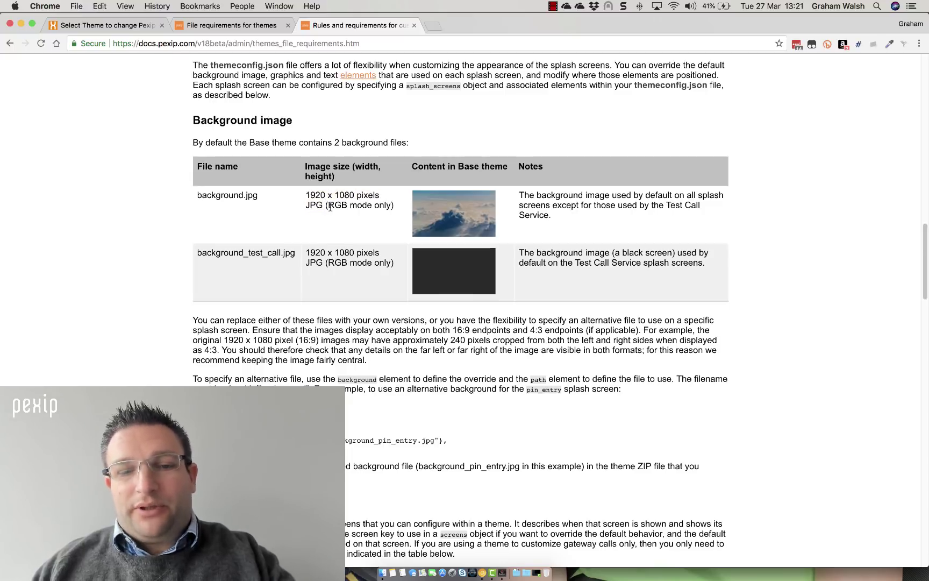
scroll(330, 207, down, 5)
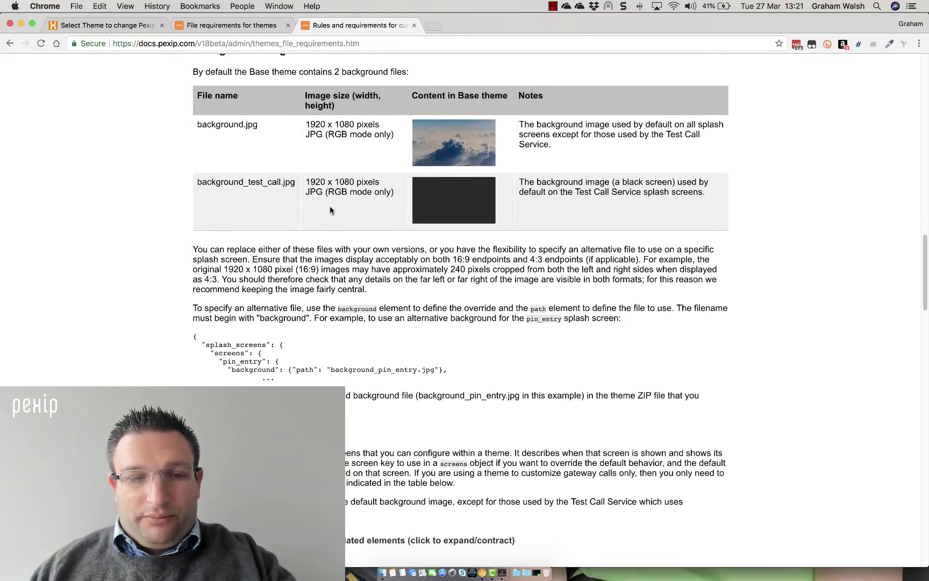
scroll(331, 210, down, 10)
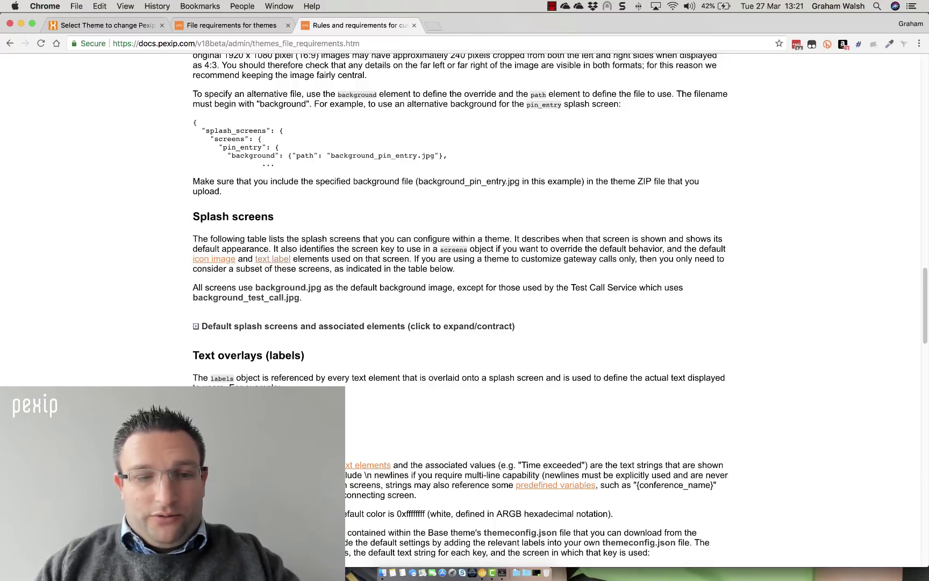
In Finder, open the mytheme folder inside Downloads
click(381, 564)
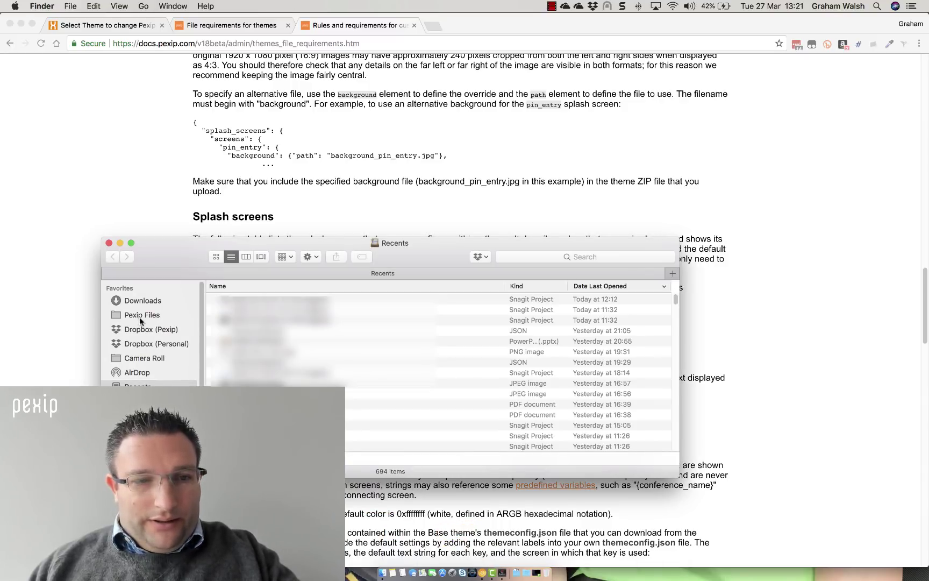
click(141, 315)
key(super+shift+d)
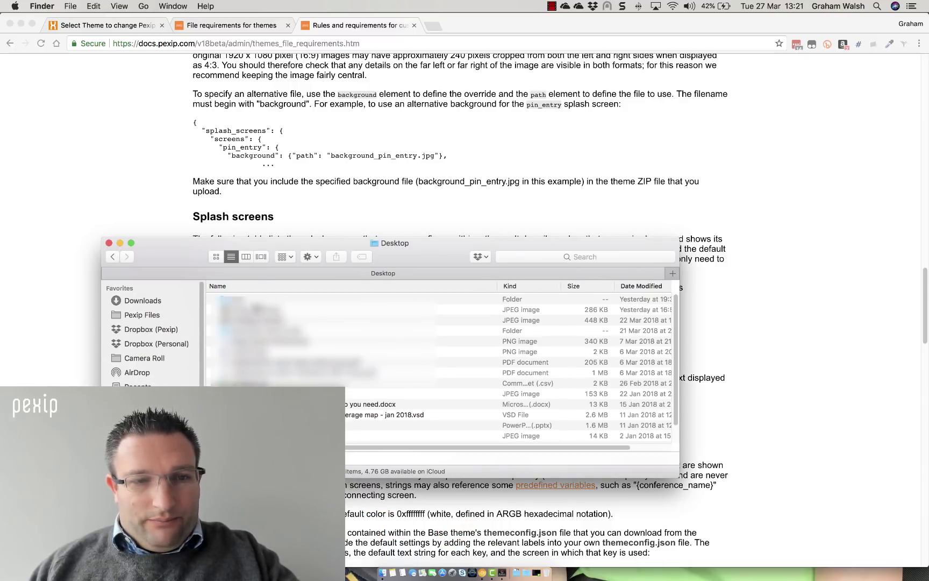
scroll(251, 303, down, 1)
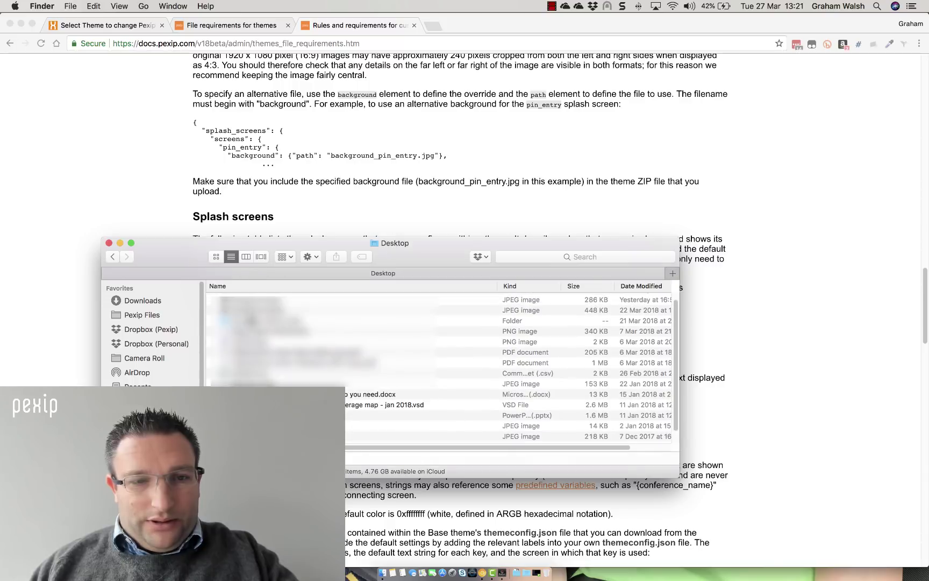
scroll(251, 303, up, 1)
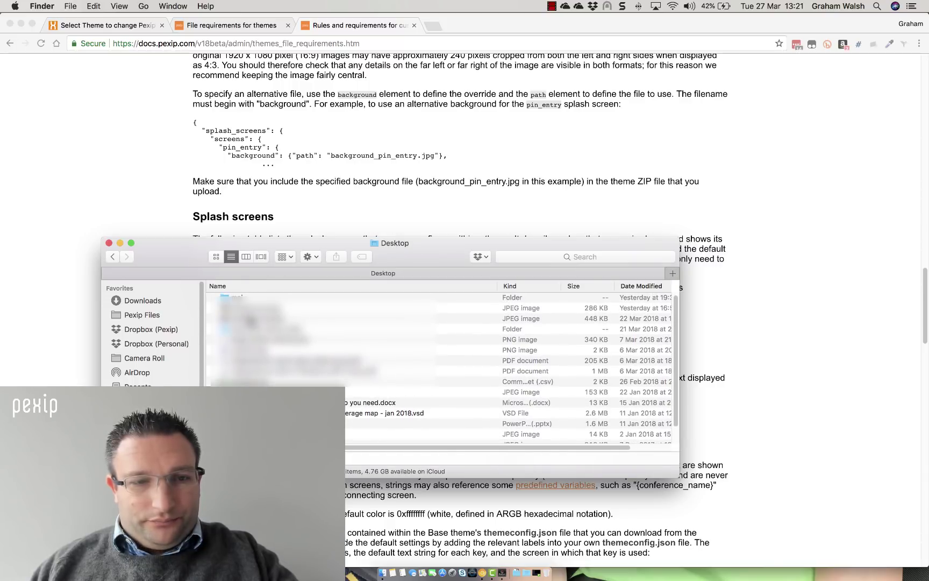
click(143, 300)
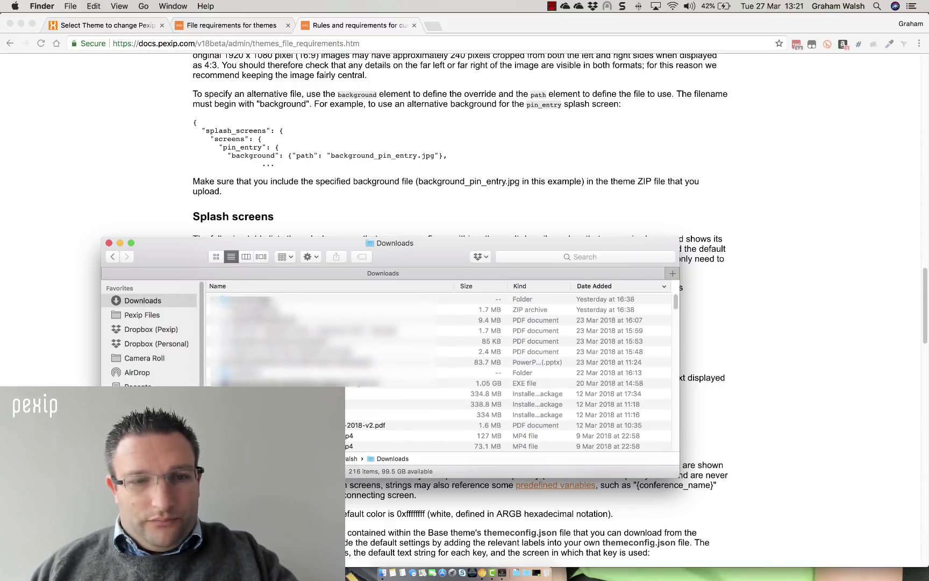
click(242, 299)
scroll(251, 350, down, 2)
double_click(253, 349)
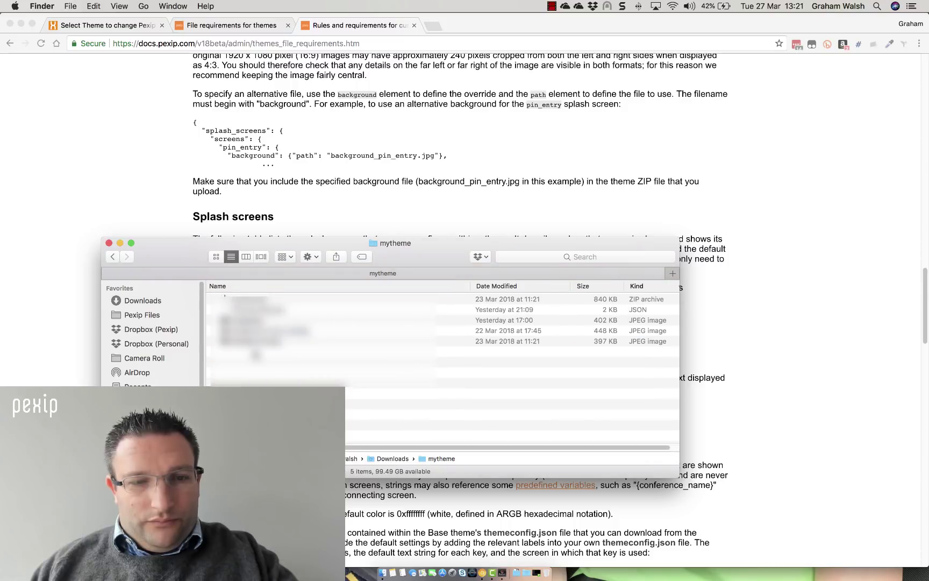
Move Archive.zip to the Trash and open themeconfig.json in the text editor
click(262, 300)
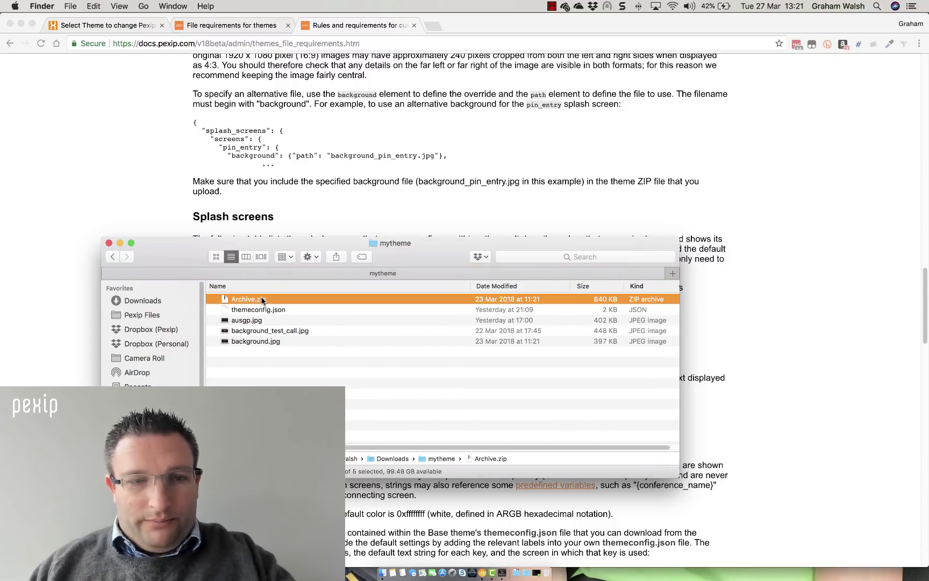
right_click(262, 300)
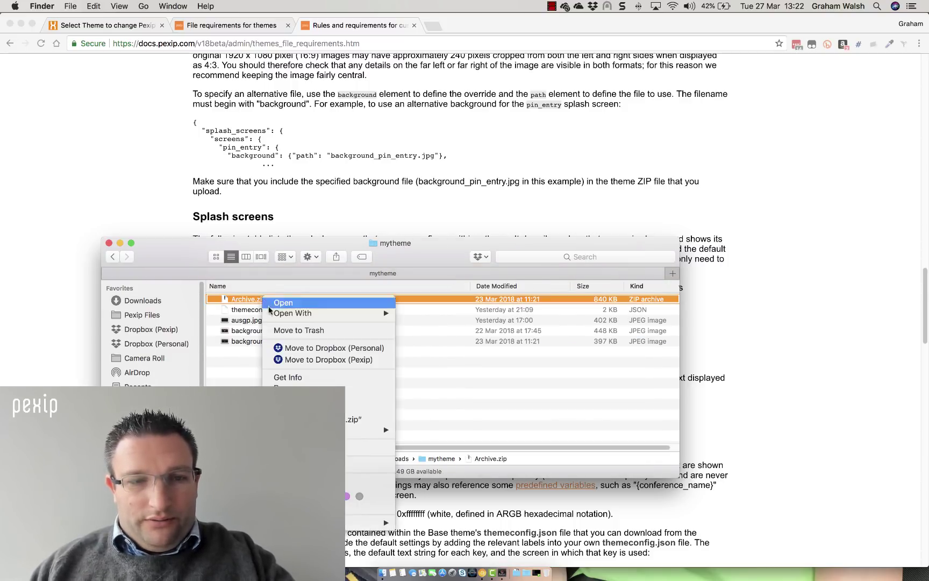
click(291, 330)
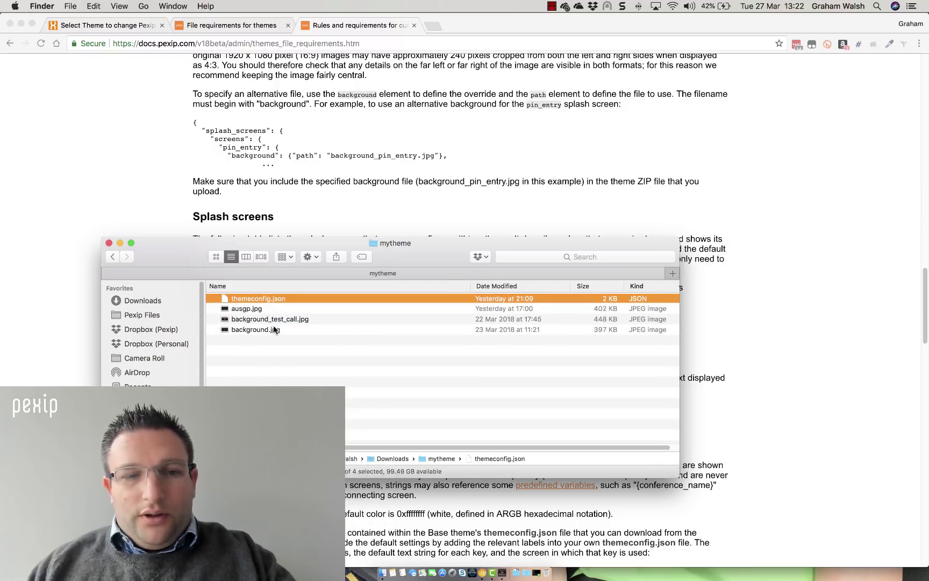
click(275, 330)
click(262, 309)
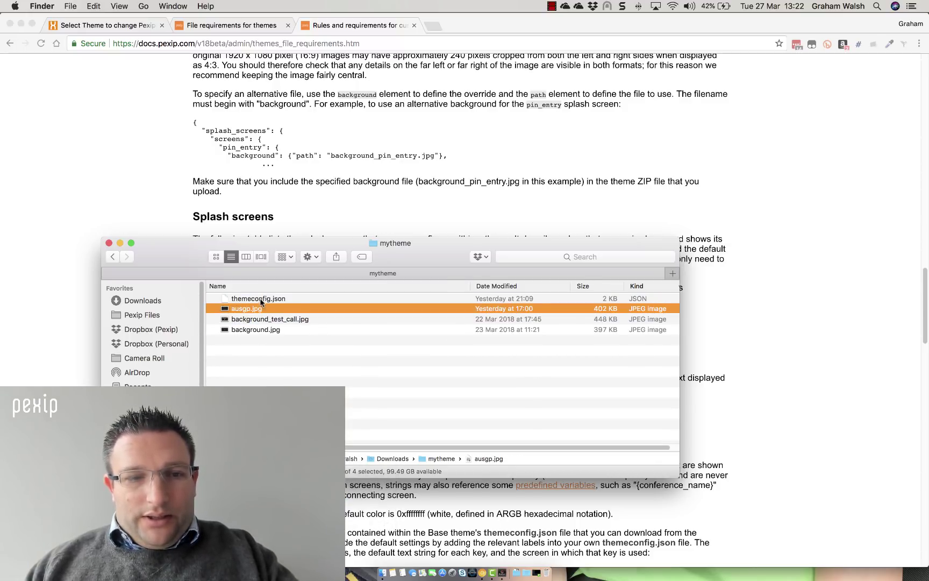
double_click(259, 298)
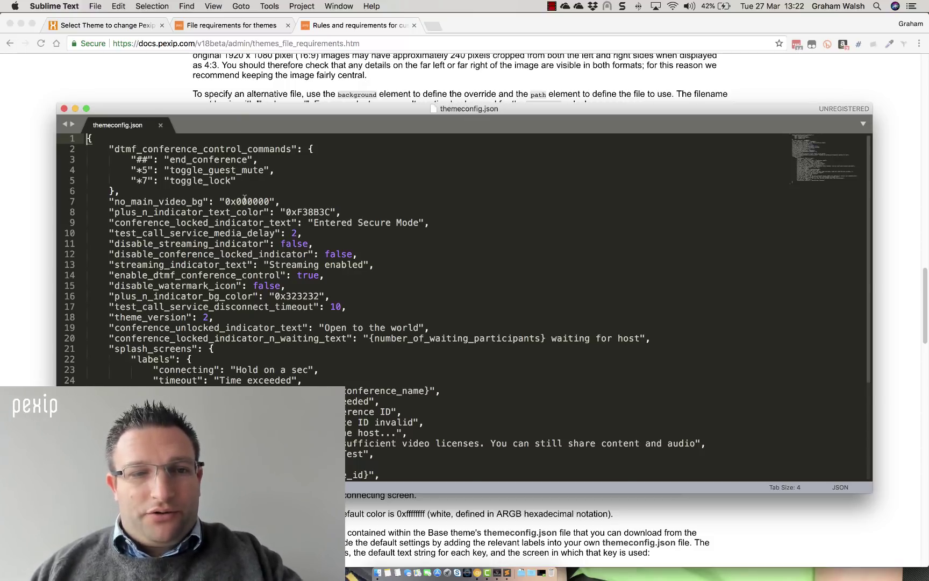
Scroll through themeconfig.json to the splash_screens labels like welcome and test call header
scroll(245, 199, down, 2)
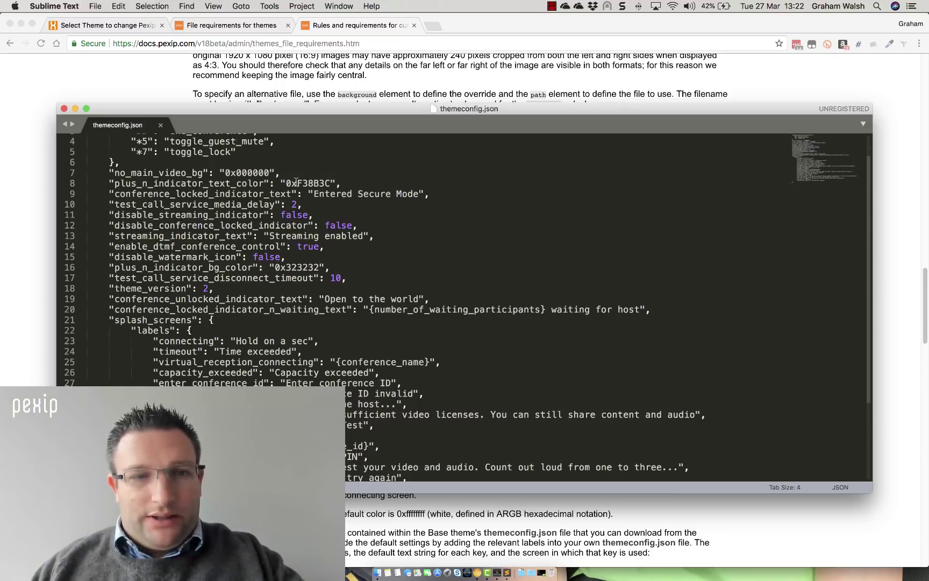
scroll(305, 185, down, 1)
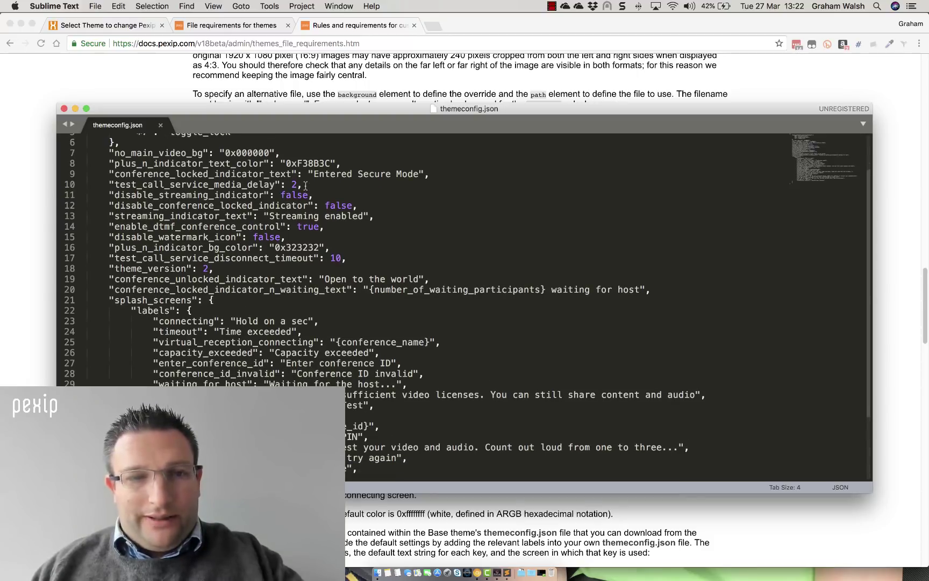
scroll(305, 186, down, 5)
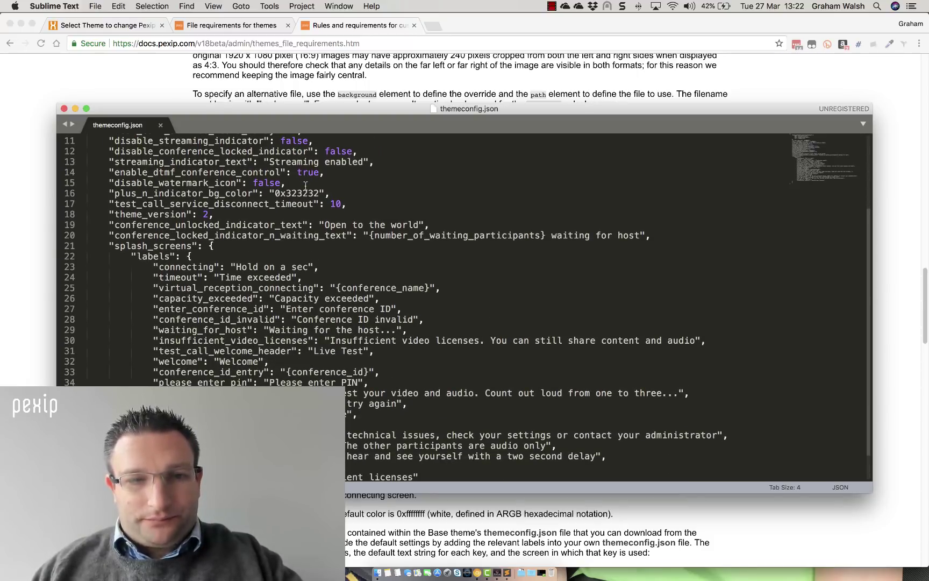
scroll(306, 186, up, 2)
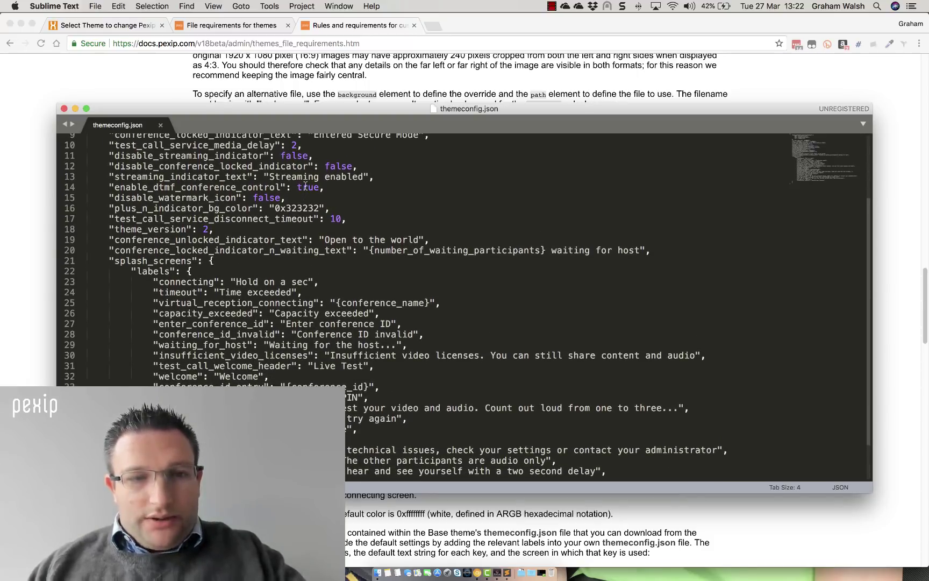
scroll(306, 186, down, 5)
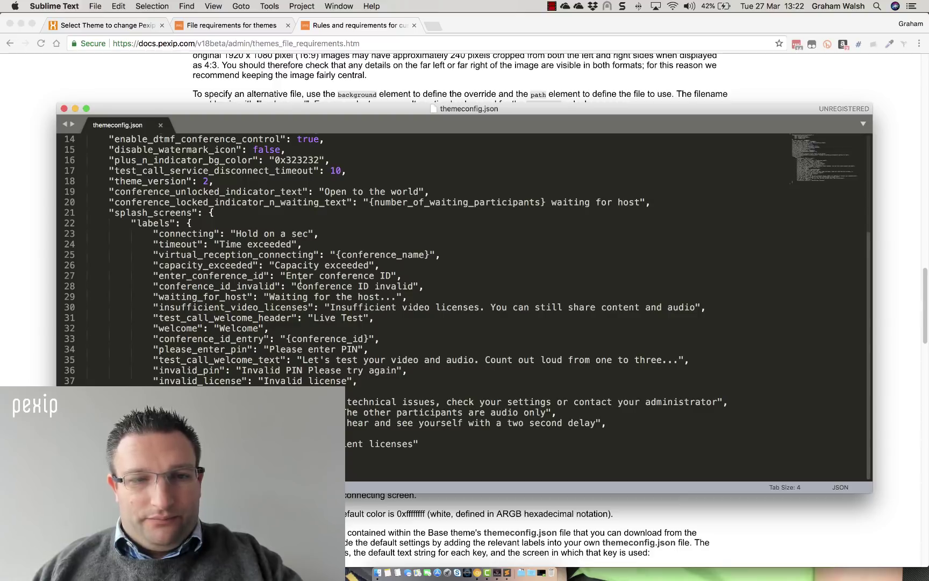
scroll(289, 255, up, 1)
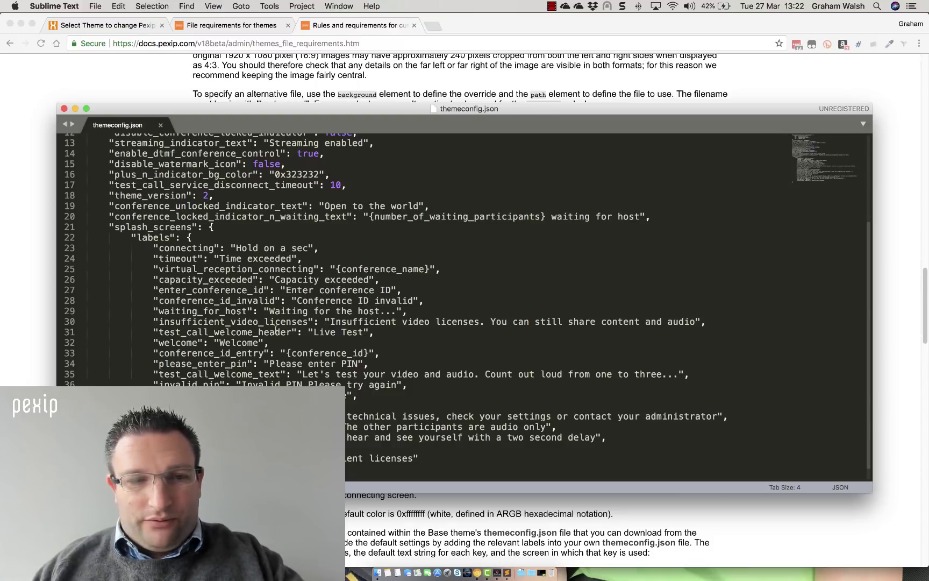
Change the welcome label to 'Welcome to my meeting'
double_click(246, 343)
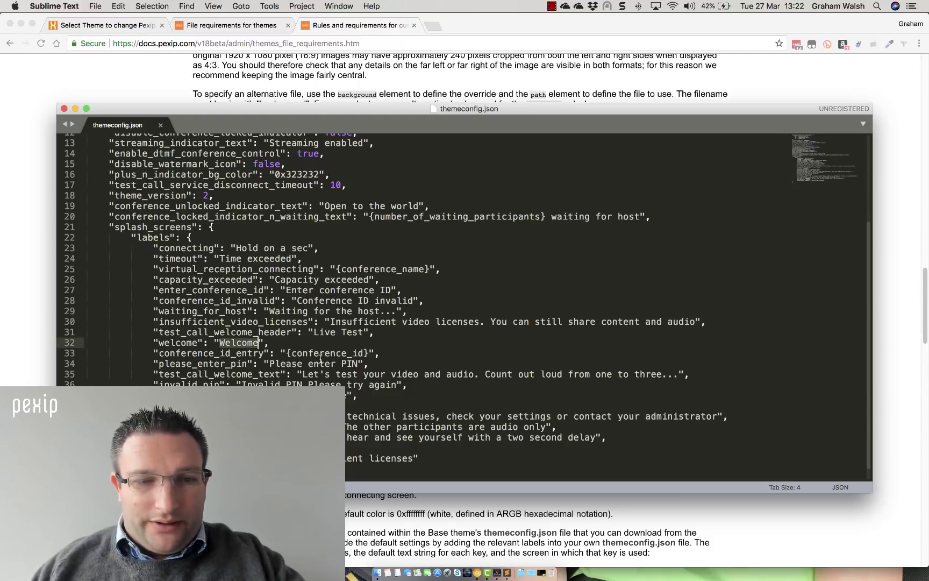
key(BackSpace)
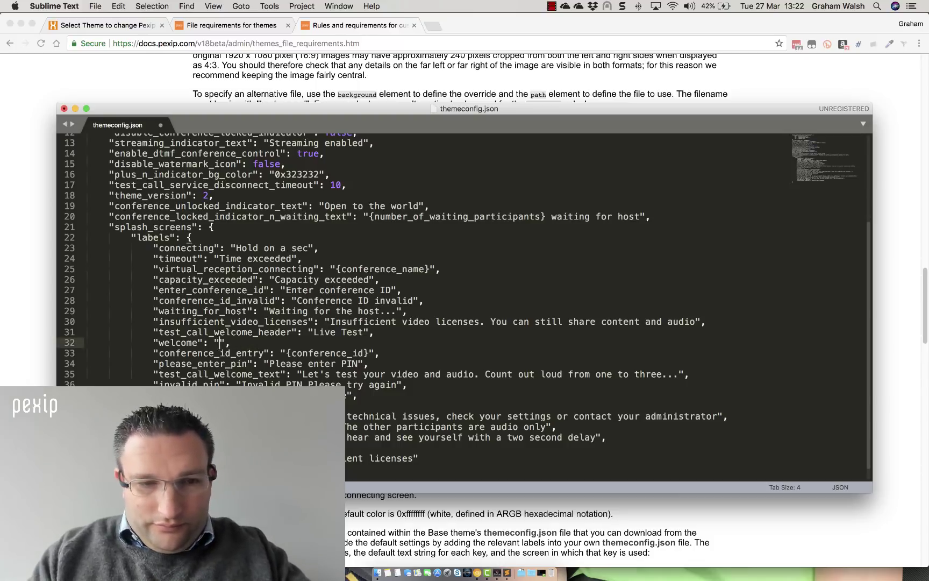
text(Wel)
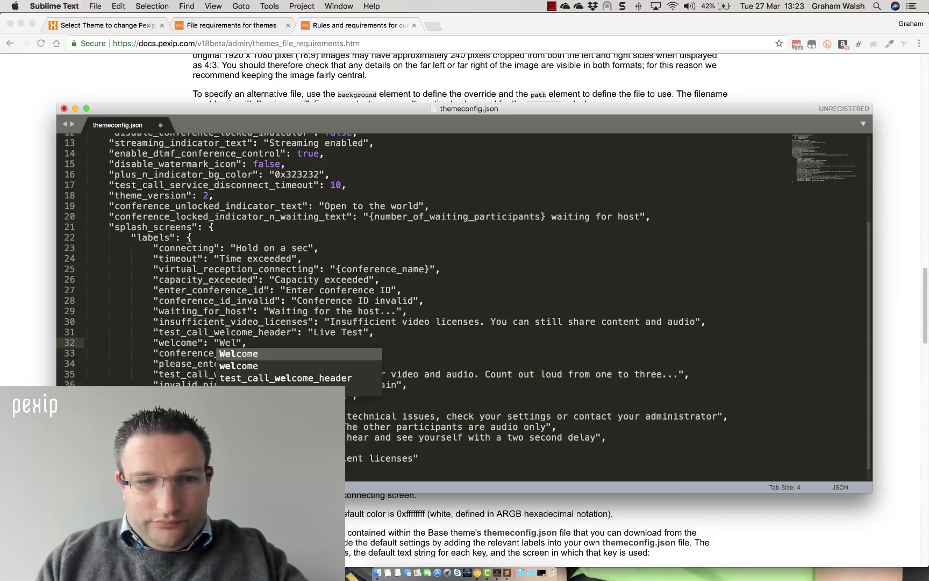
text(come to my)
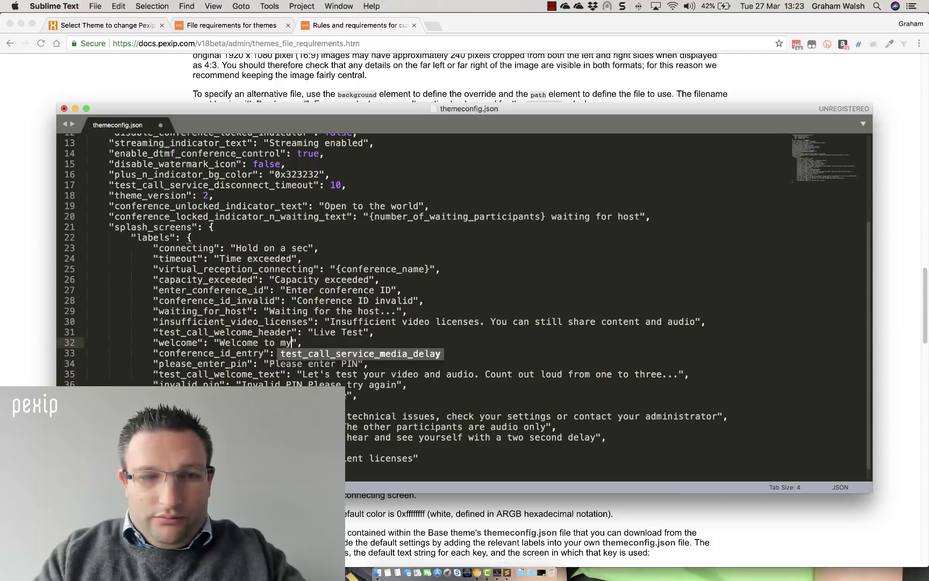
text( meeting)
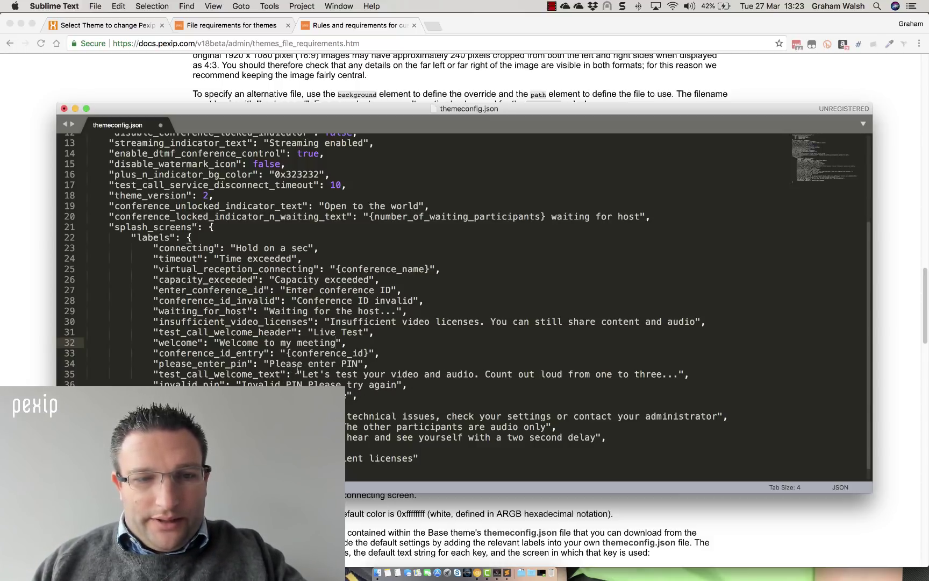
Make the please_enter_pin prompt read 'Please enter Secure 4 Digit PIN'
click(341, 364)
text(s)
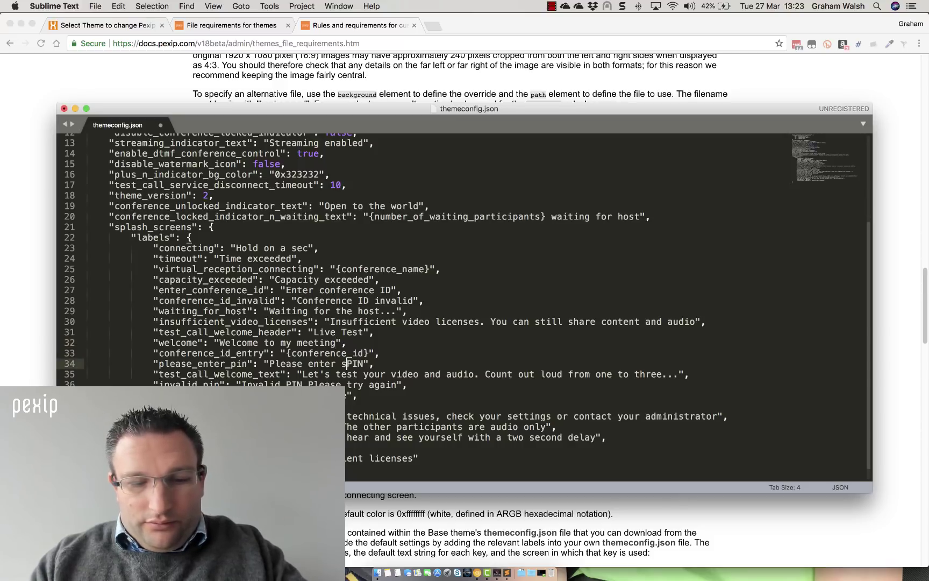
text(e enter Secure )
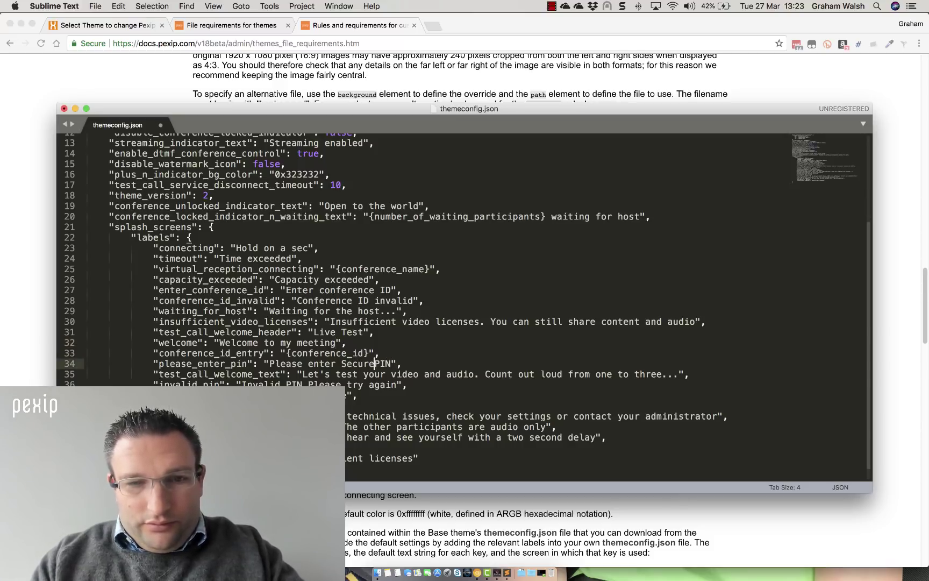
text(4 Digi)
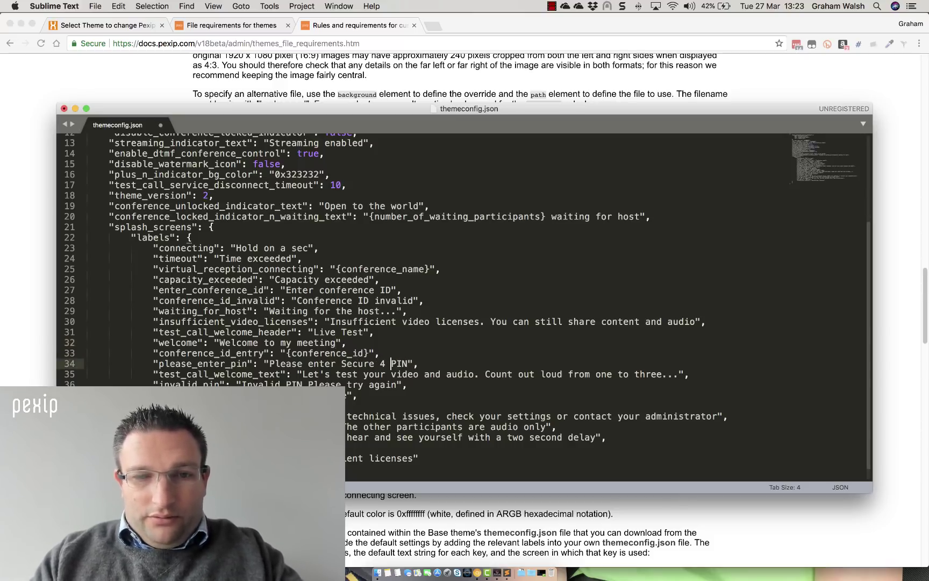
text(t)
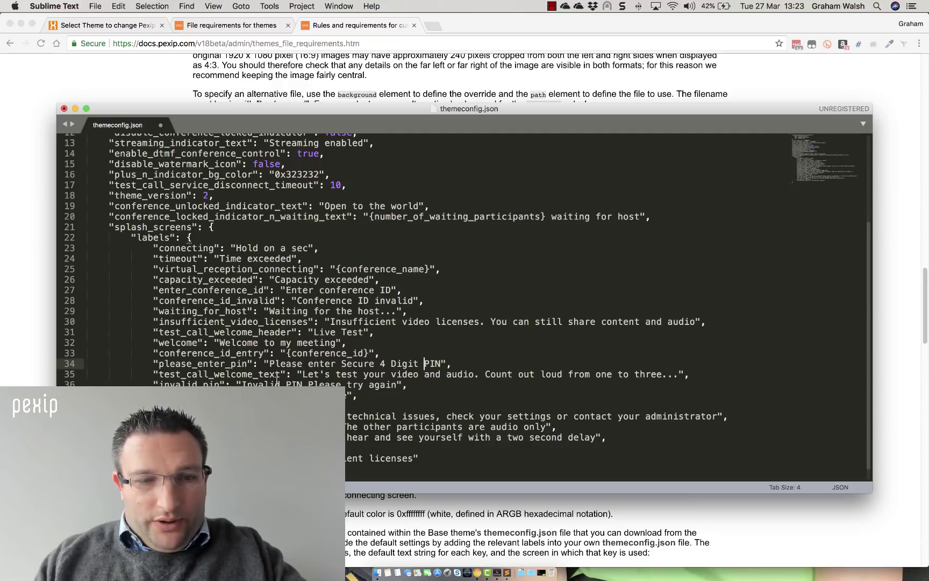
scroll(275, 381, down, 1)
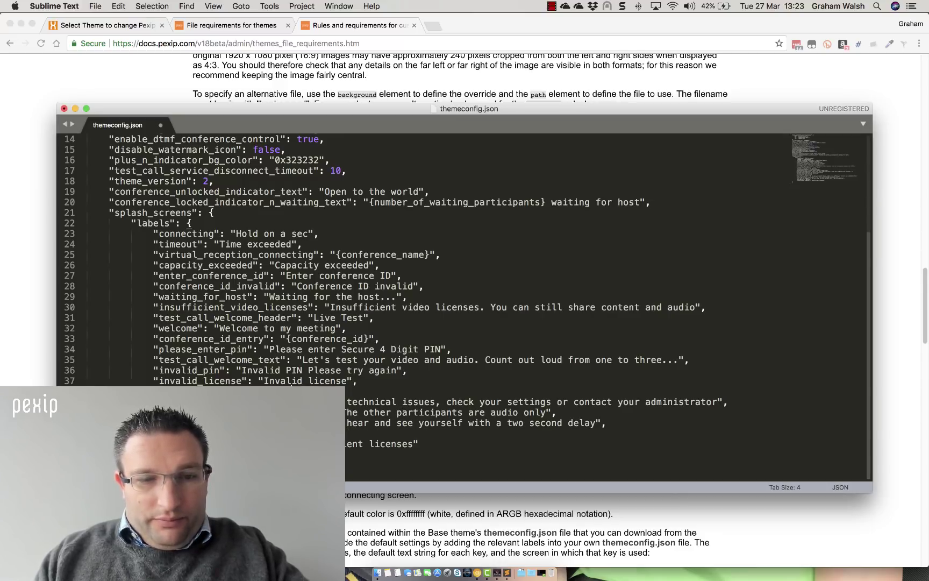
Reword the audio-only message to say participants 'did not turn on their camera'
text(con)
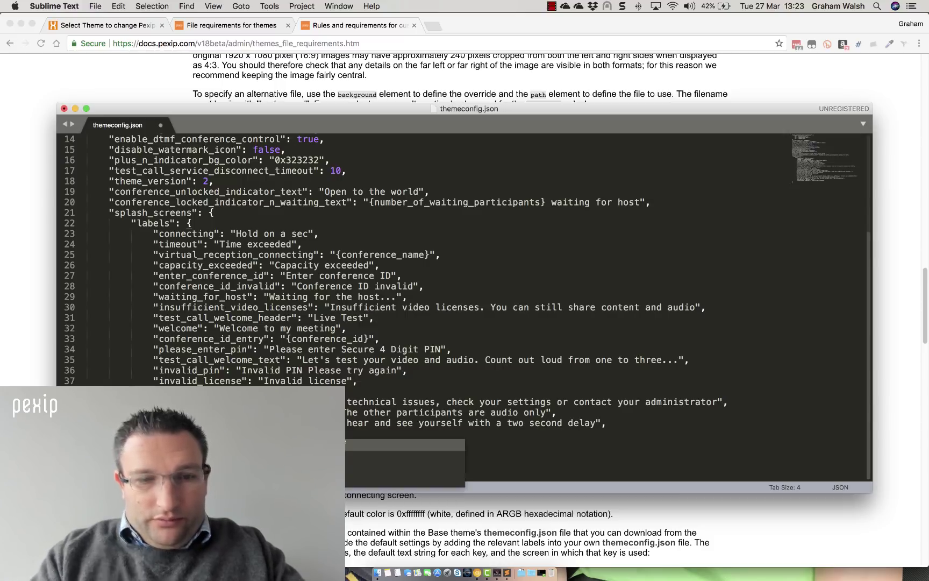
text(ference",)
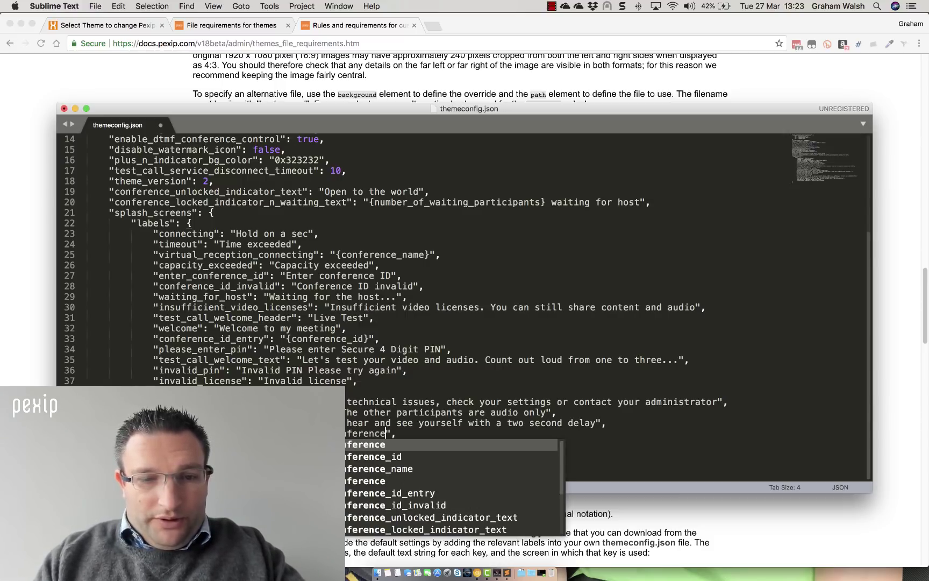
key(Escape)
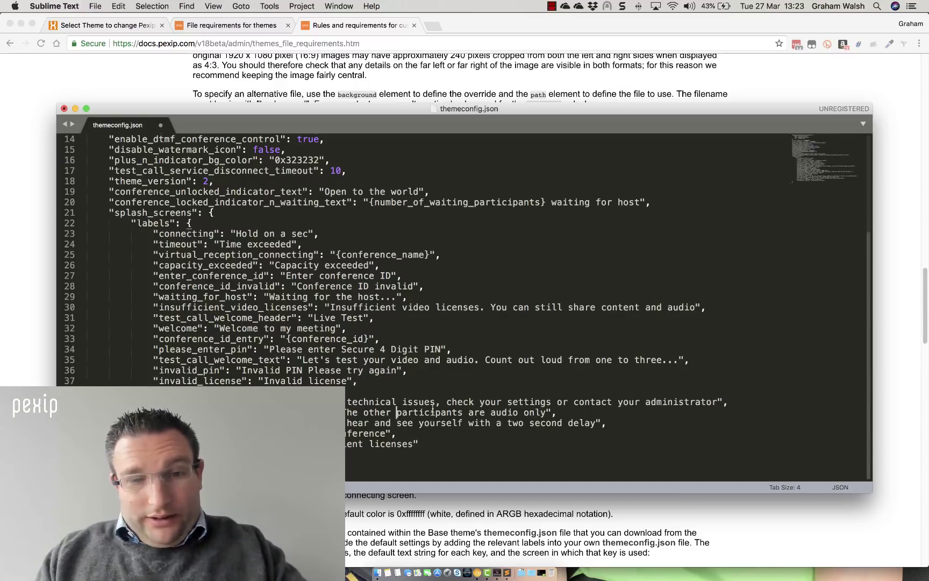
double_click(433, 411)
double_click(477, 412)
text(did )
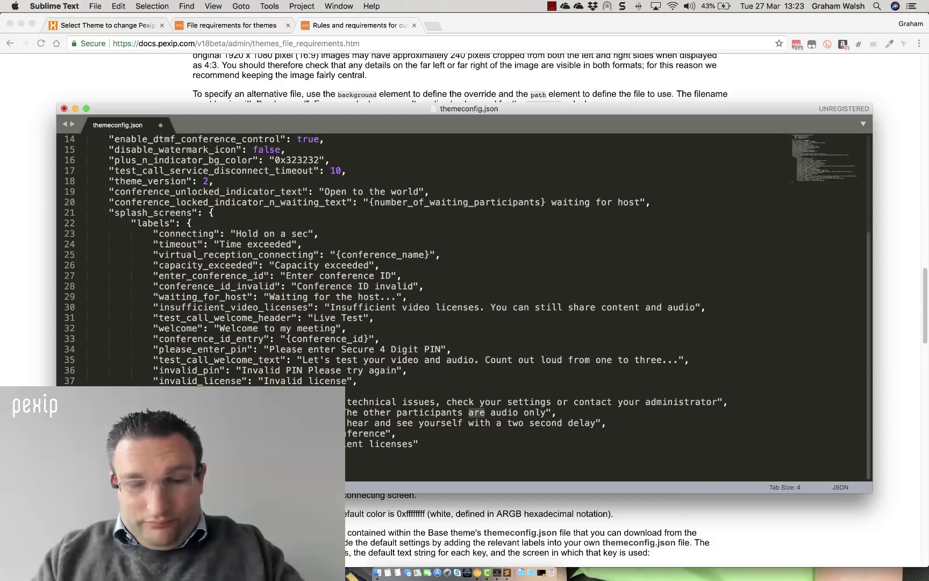
text(not turn on )
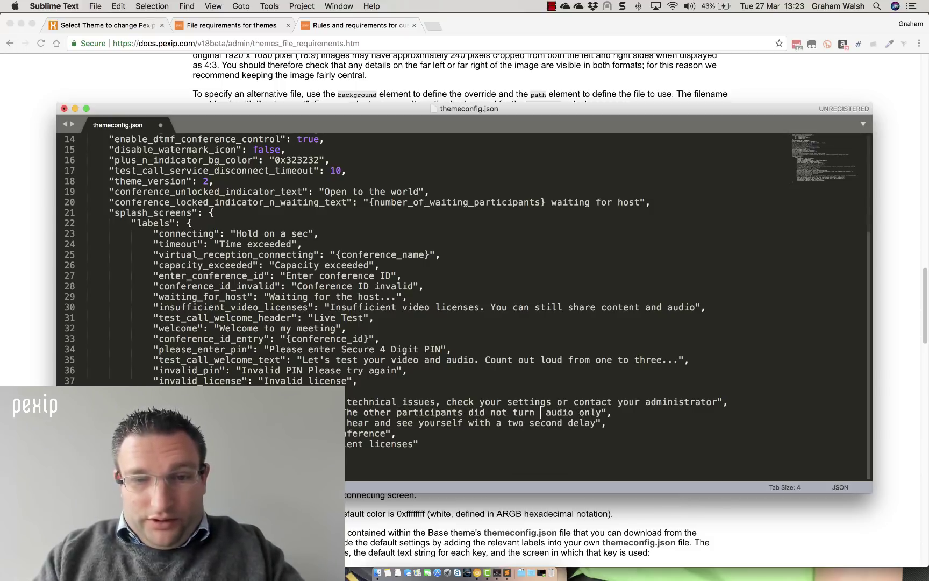
text(their came)
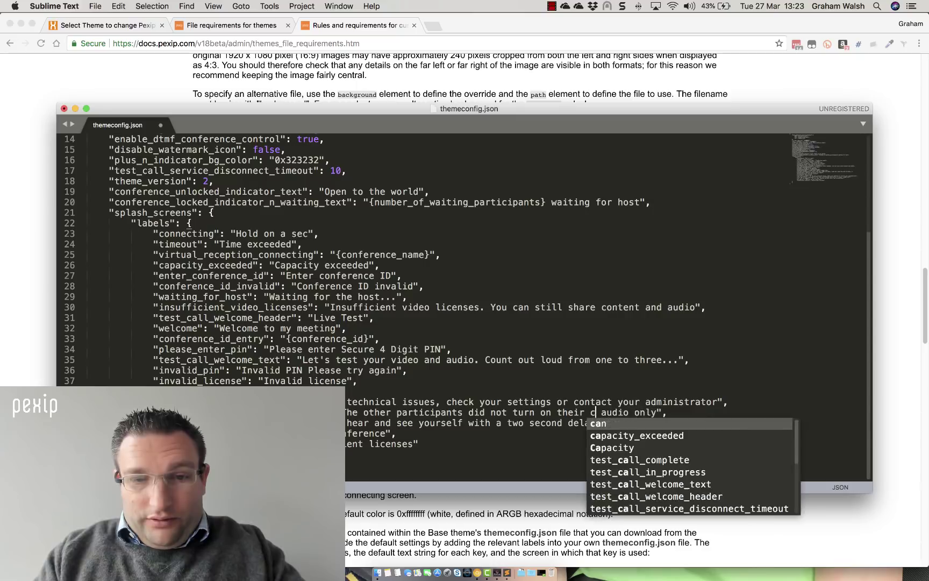
text(ra)
key(shift+Right)
key(shift+Right)
key(shift+Right)
key(shift+Right)
key(shift+Right)
key(shift+Right)
key(shift+Right)
key(shift+Right)
key(shift+Right)
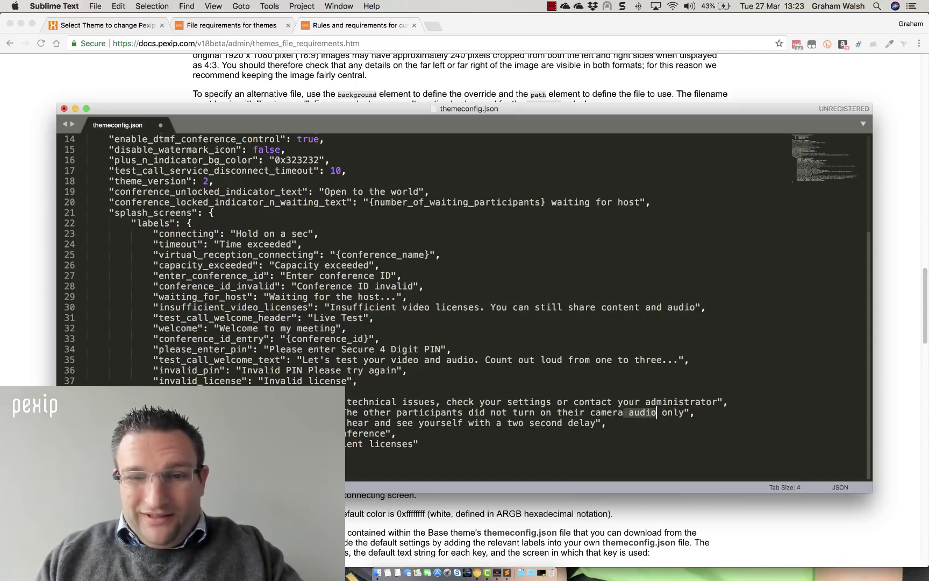
key(shift+Right)
key(shift+Right)
key(BackSpace)
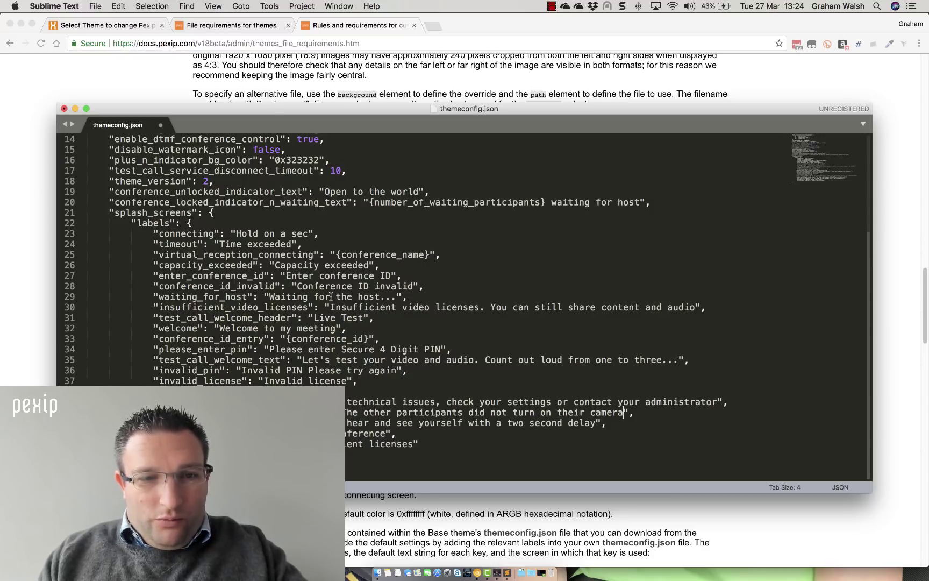
Replace 'host' in the waiting_for_host message with the host's name and 'as usual'
double_click(368, 297)
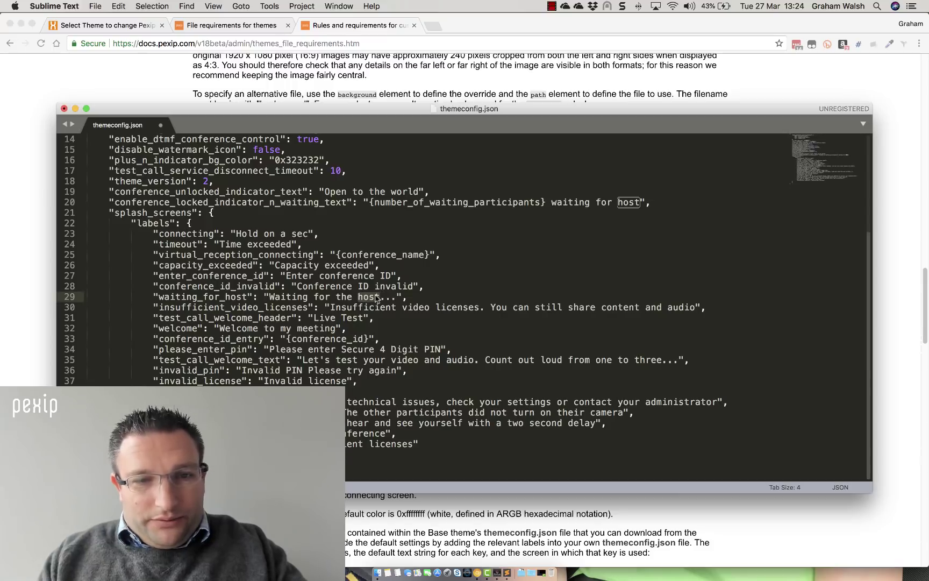
key(BackSpace)
key(BackSpace)
key(BackSpace)
key(BackSpace)
key(BackSpace)
text(Graha)
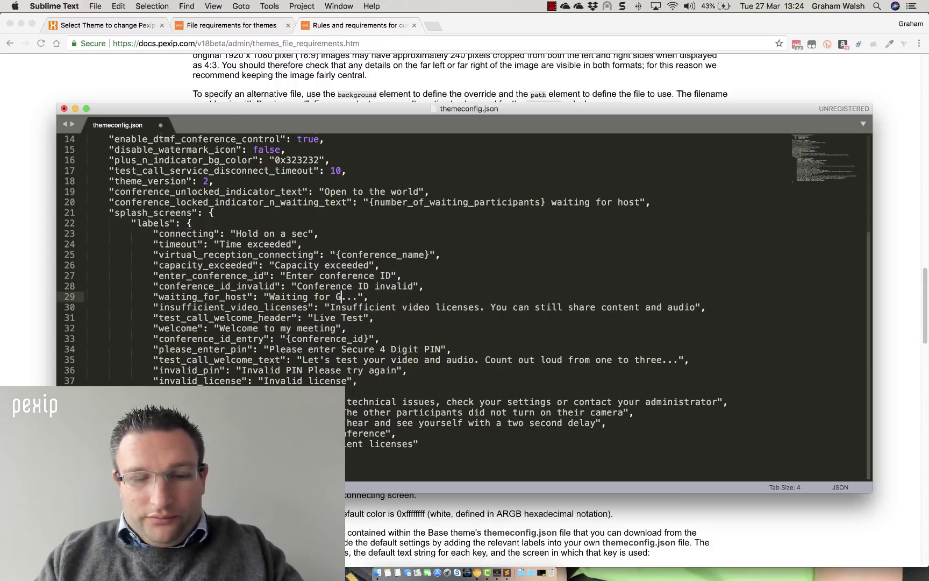
text(m as usua)
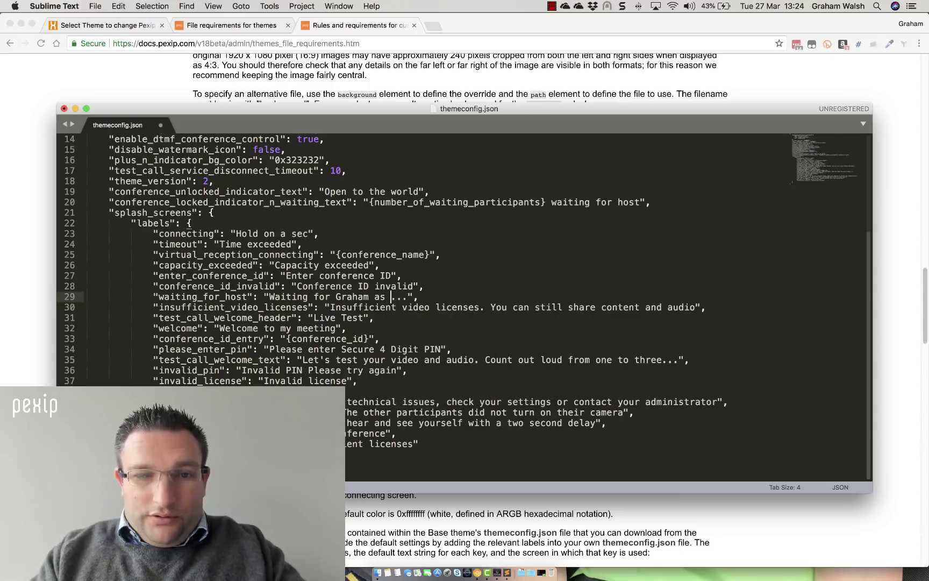
text(l)
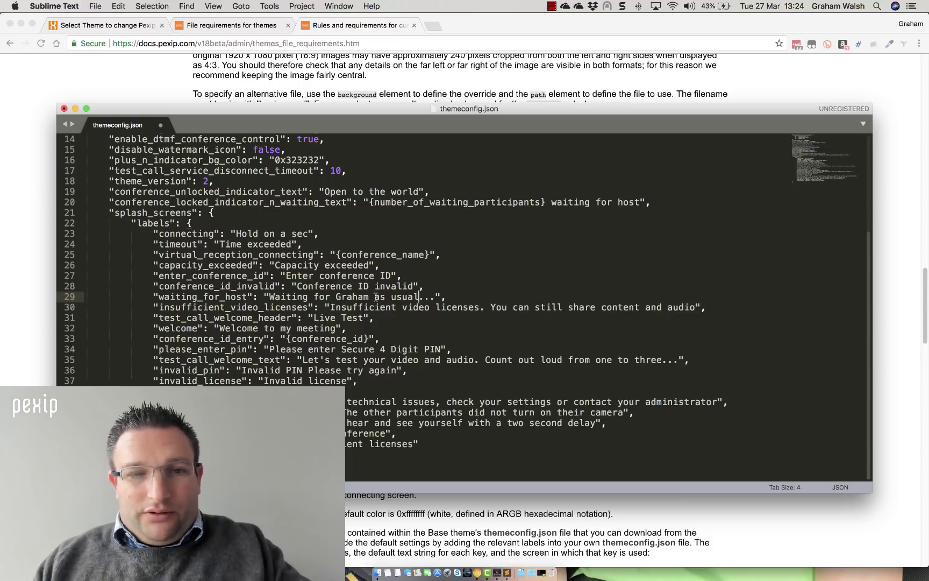
Make conference_id_invalid read 'Conference ID invalid. PLease retry'
click(414, 286)
text(.)
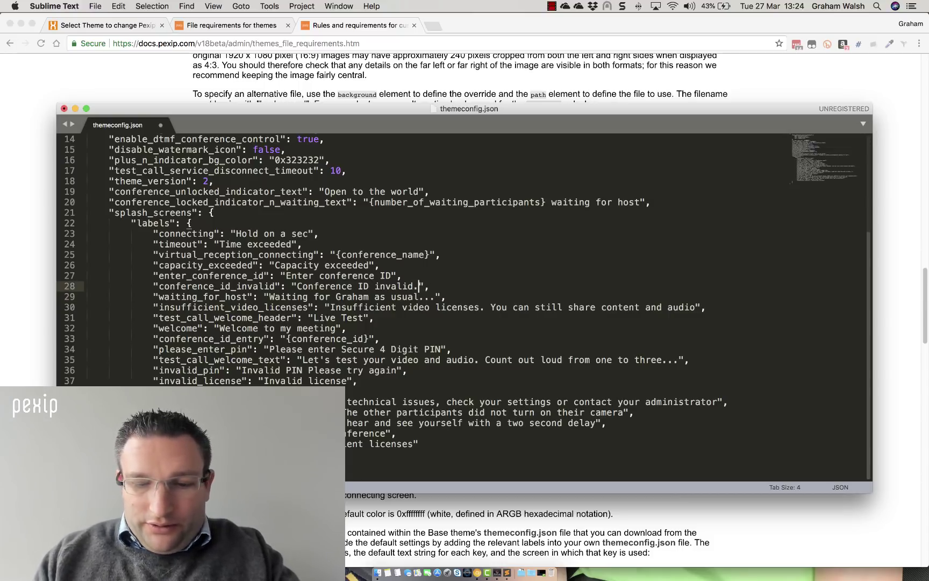
text( PLease re)
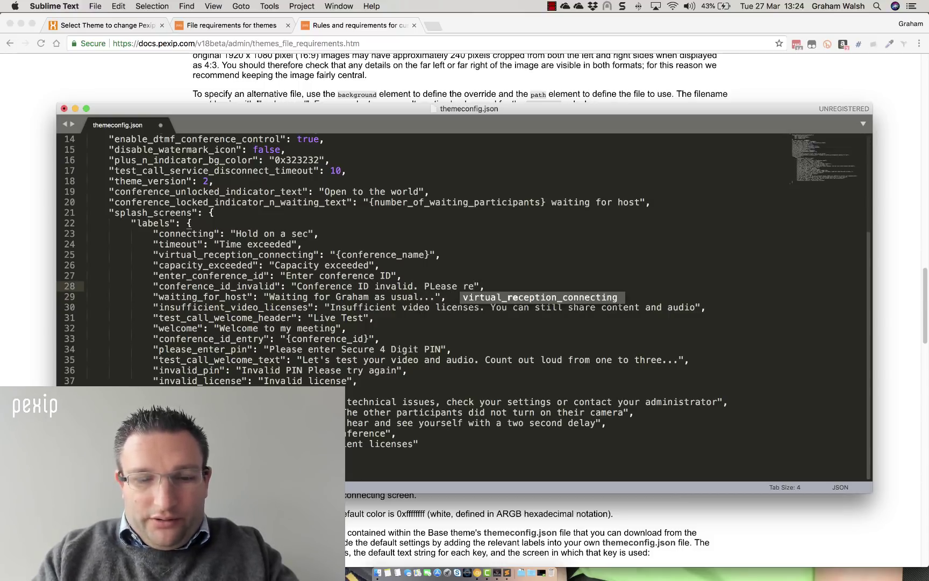
text(ty)
key(BackSpace)
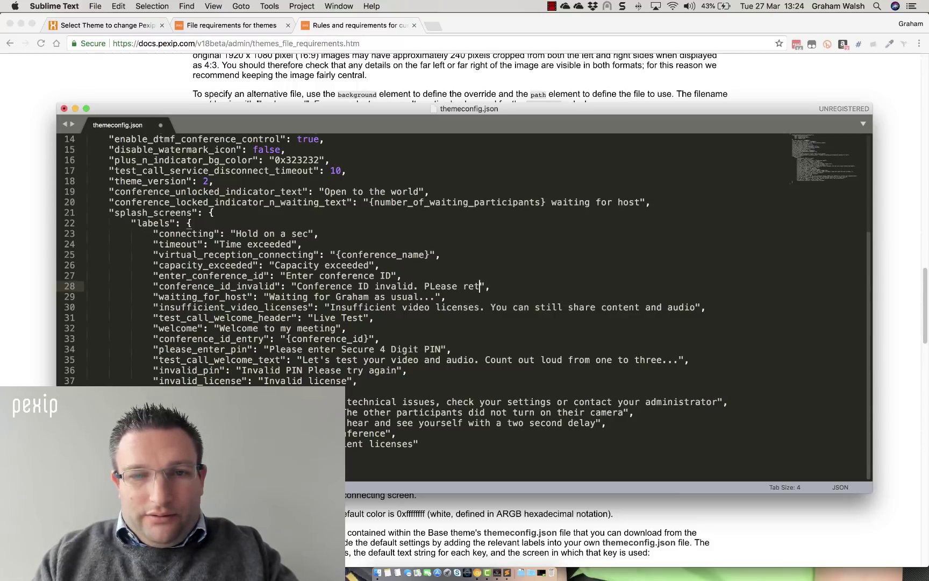
text(ry)
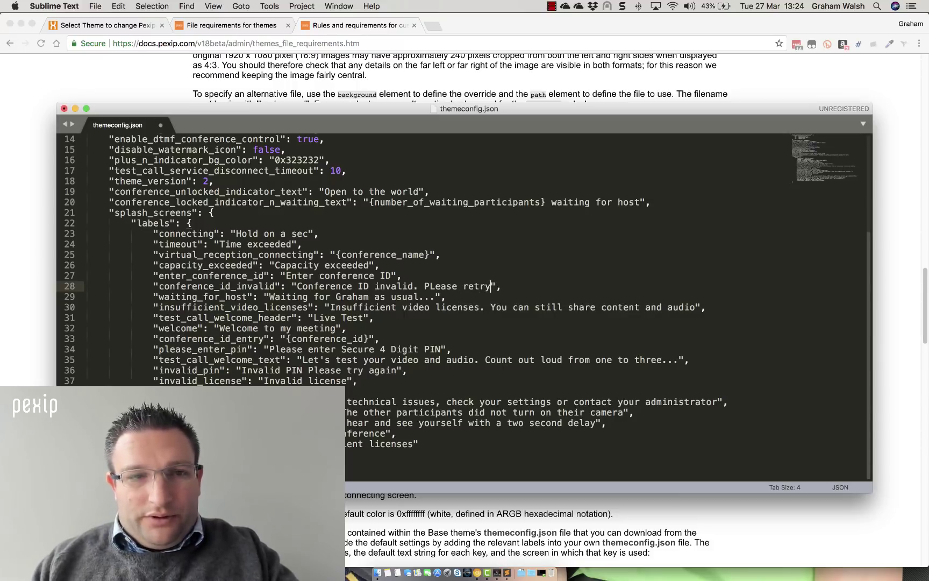
scroll(406, 262, up, 1)
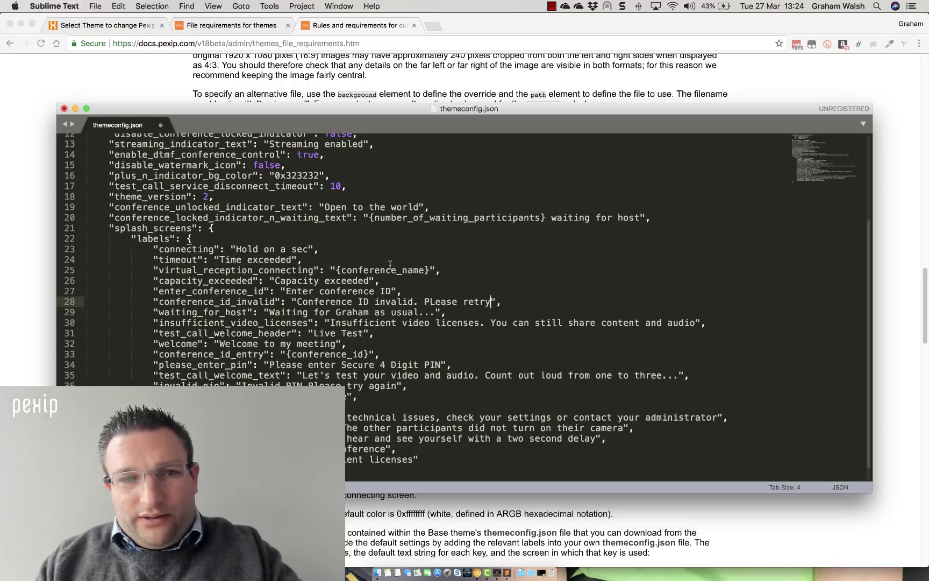
scroll(390, 263, up, 2)
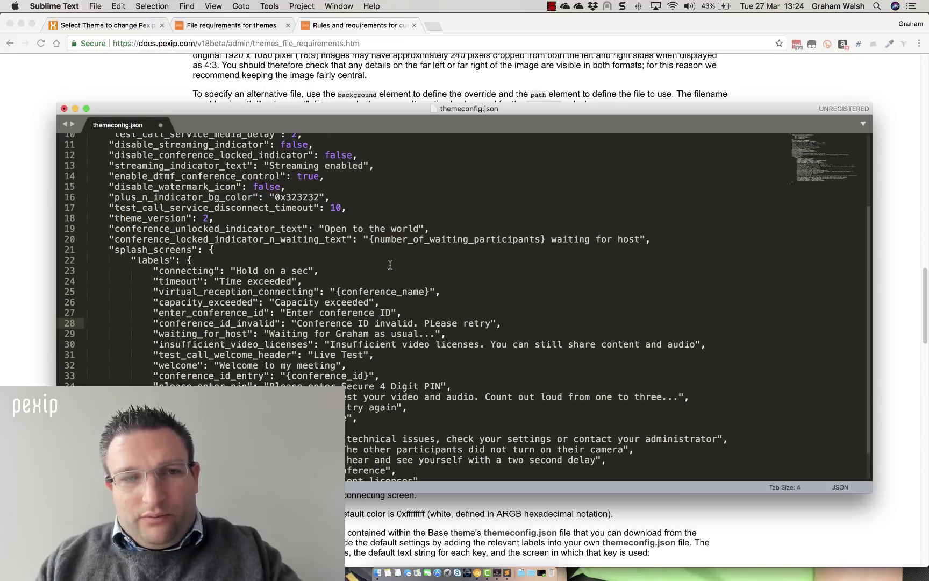
double_click(128, 218)
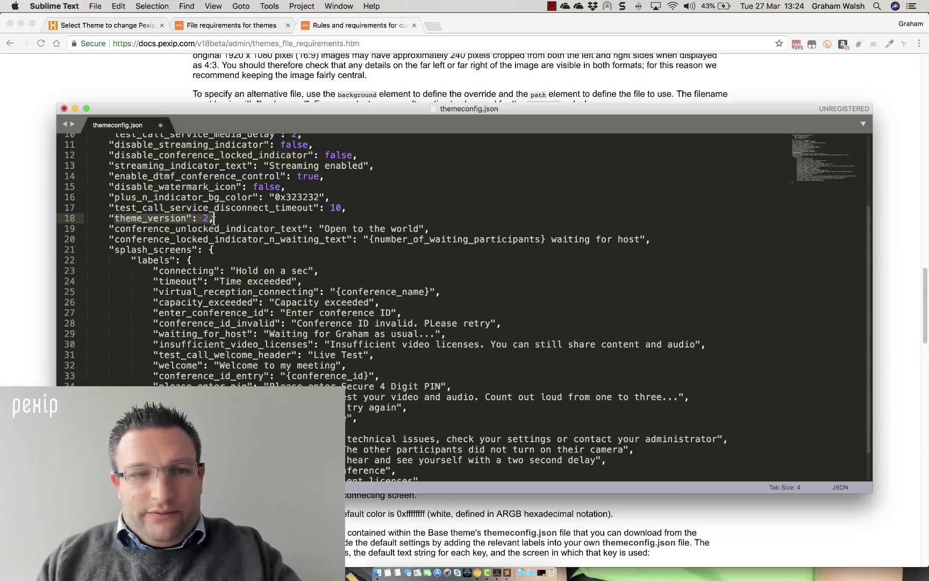
click(213, 219)
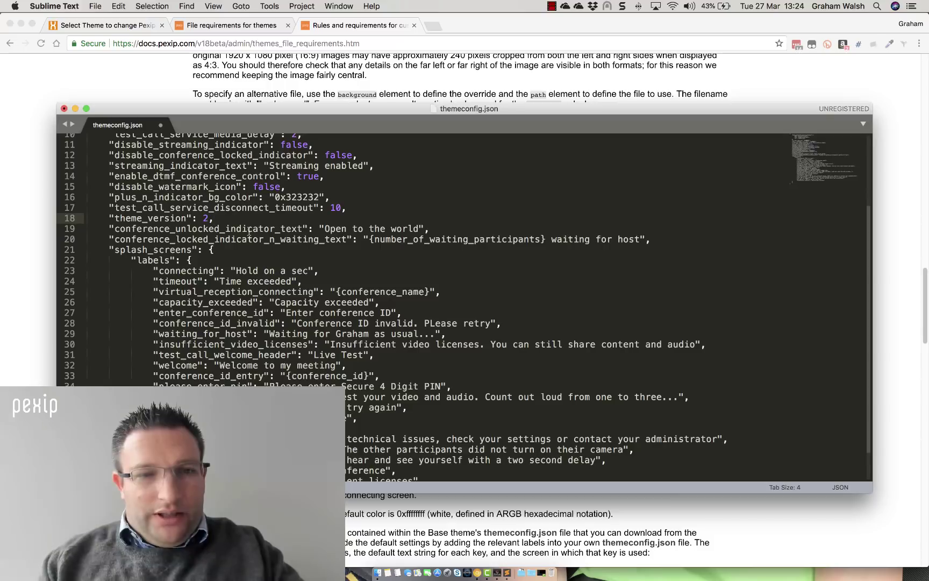
click(338, 228)
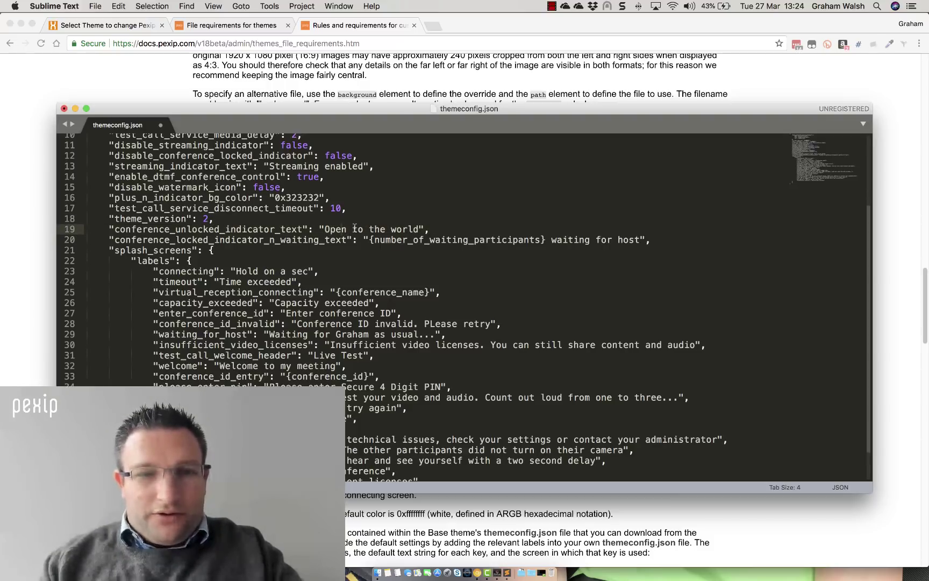
scroll(354, 227, up, 1)
scroll(354, 227, up, 3)
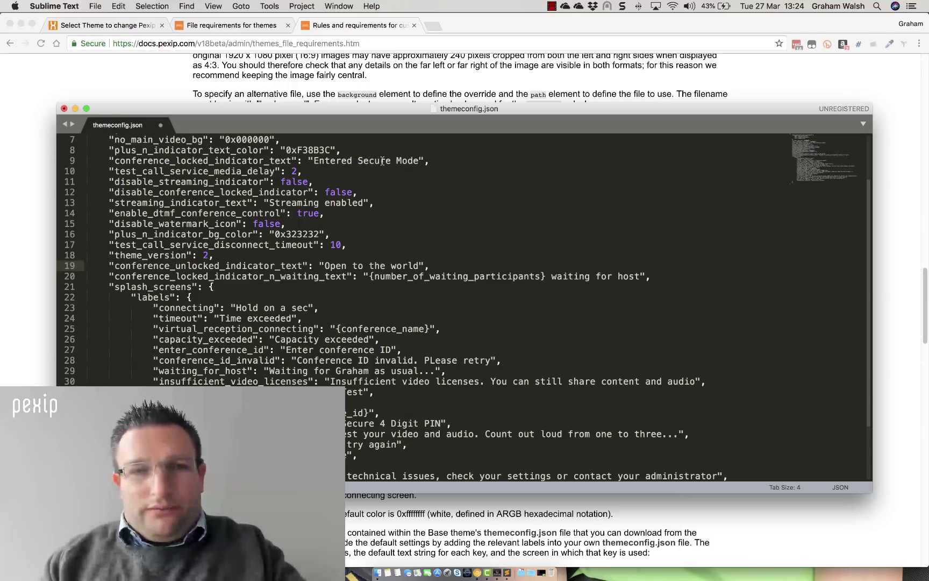
Copy the F1 photo from the Desktop into mytheme, replacing the old background.jpg
click(63, 109)
click(252, 359)
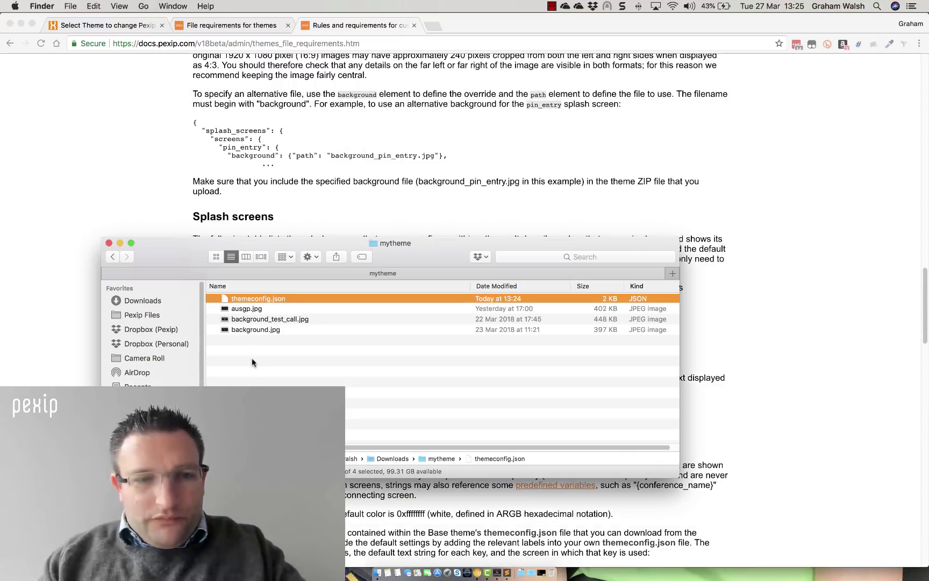
key(super+t)
key(super+shift+d)
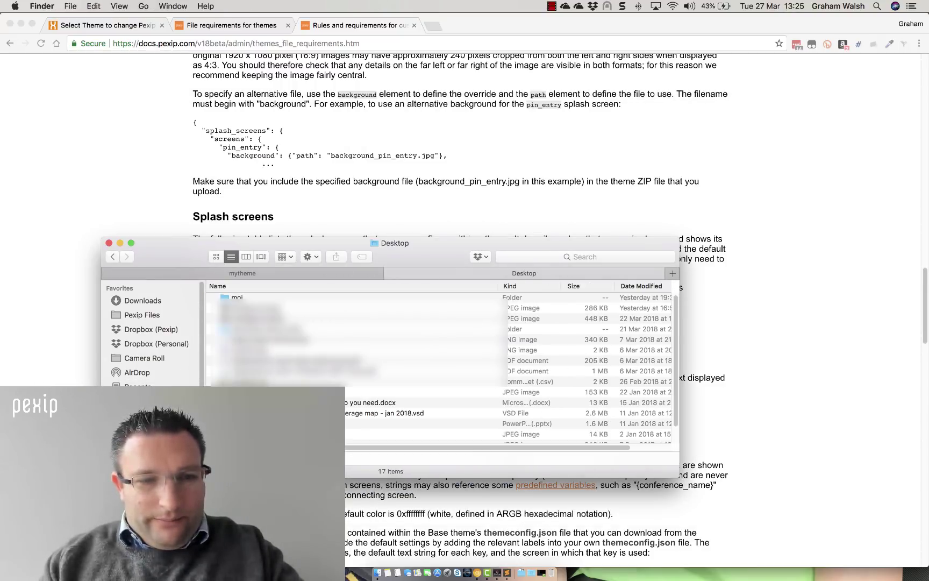
click(246, 308)
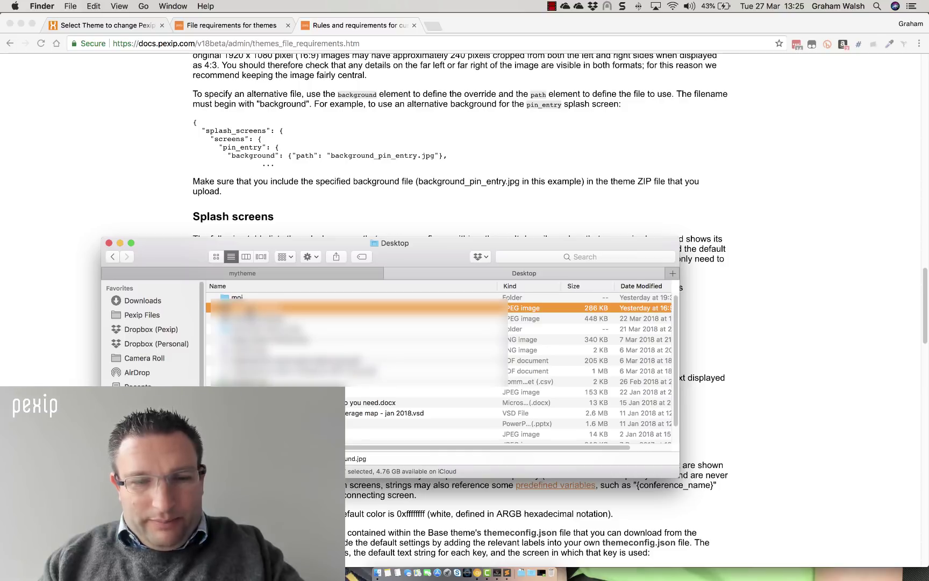
drag(256, 262, 273, 298)
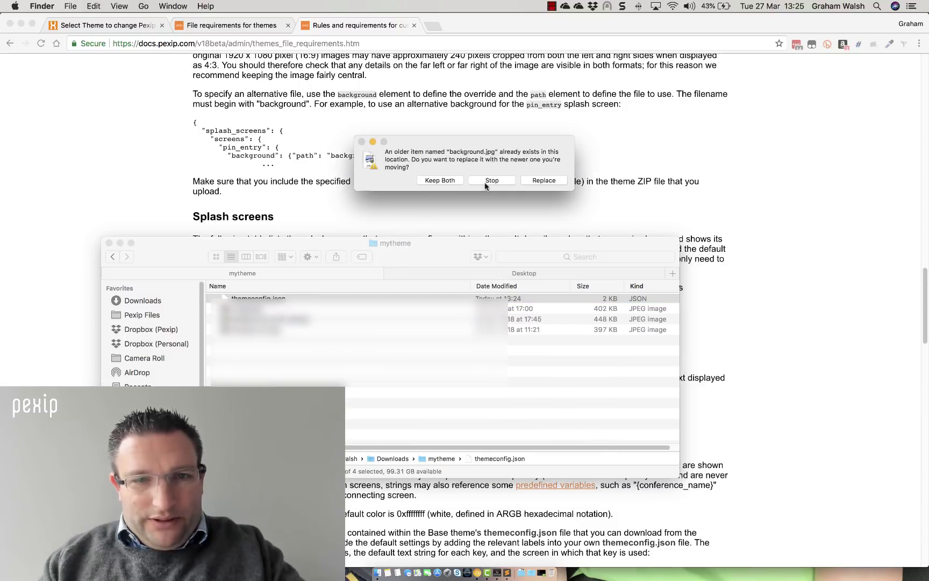
click(535, 180)
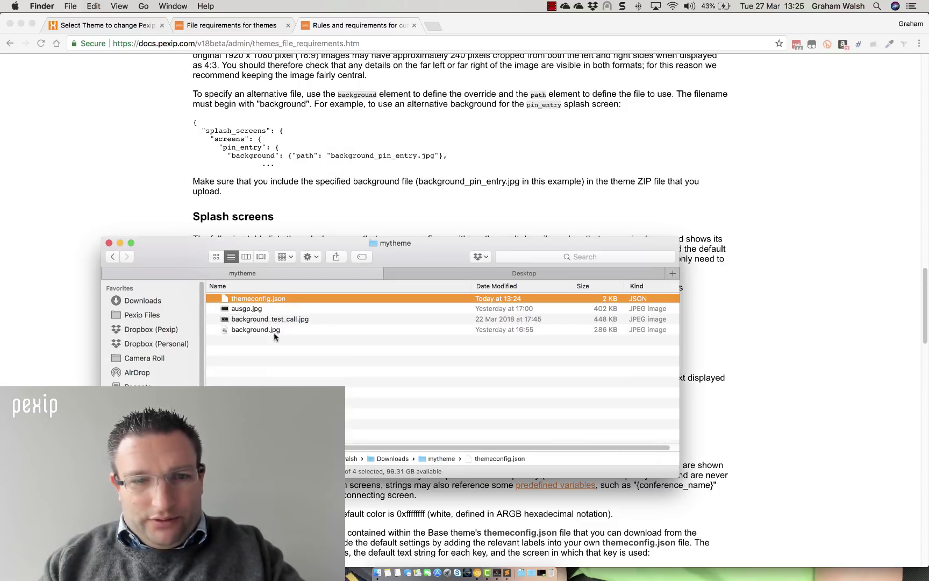
Move ausgp.jpg to the Trash and preview background.jpg to confirm the F1 photo
click(255, 310)
right_click(255, 309)
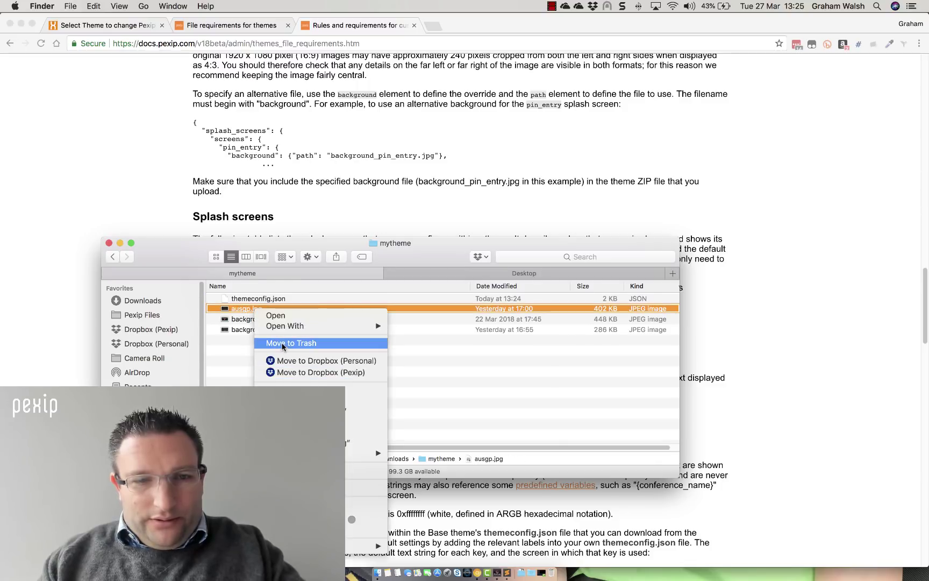
click(266, 342)
click(245, 318)
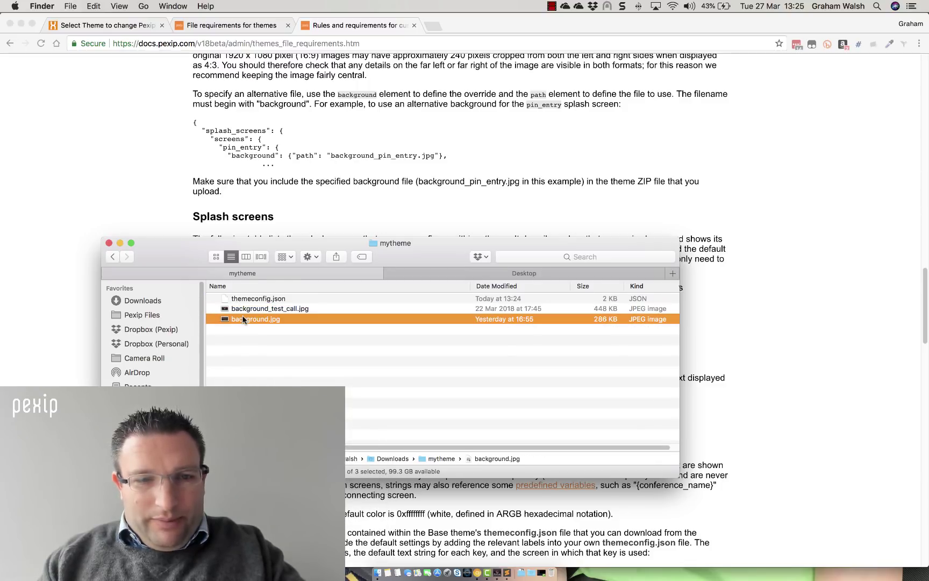
key(space)
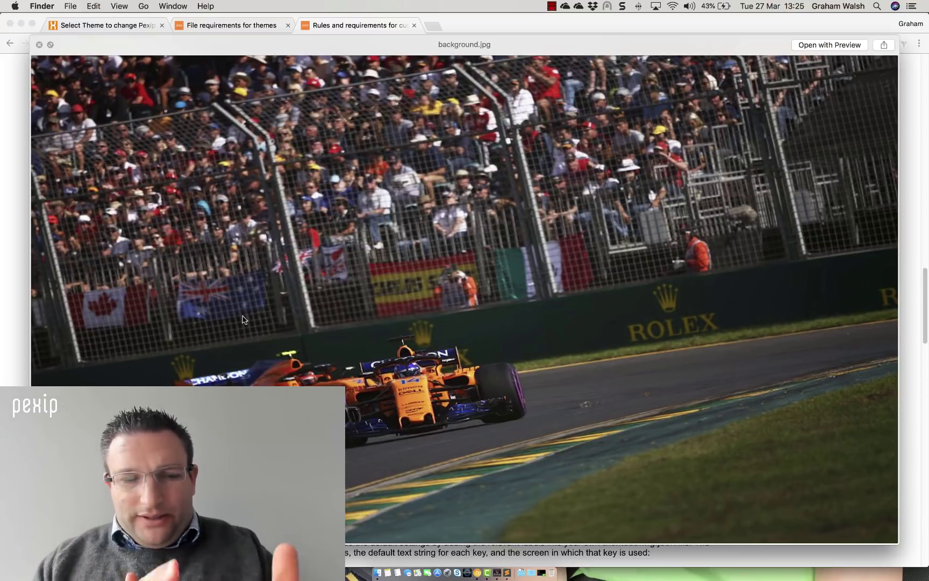
key(space)
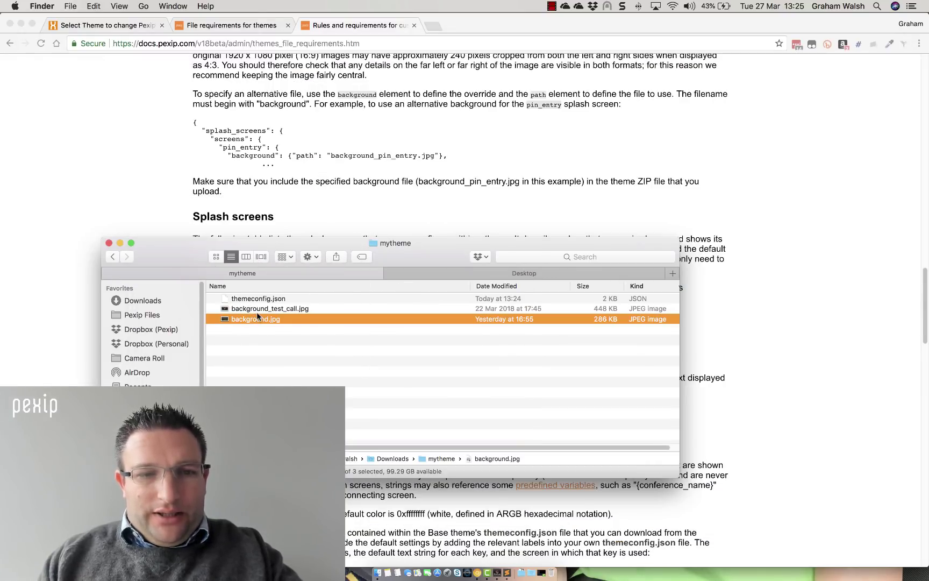
Replace background_test_call.jpg with a duplicate of background.jpg renamed to background_test_call.jpg
click(259, 309)
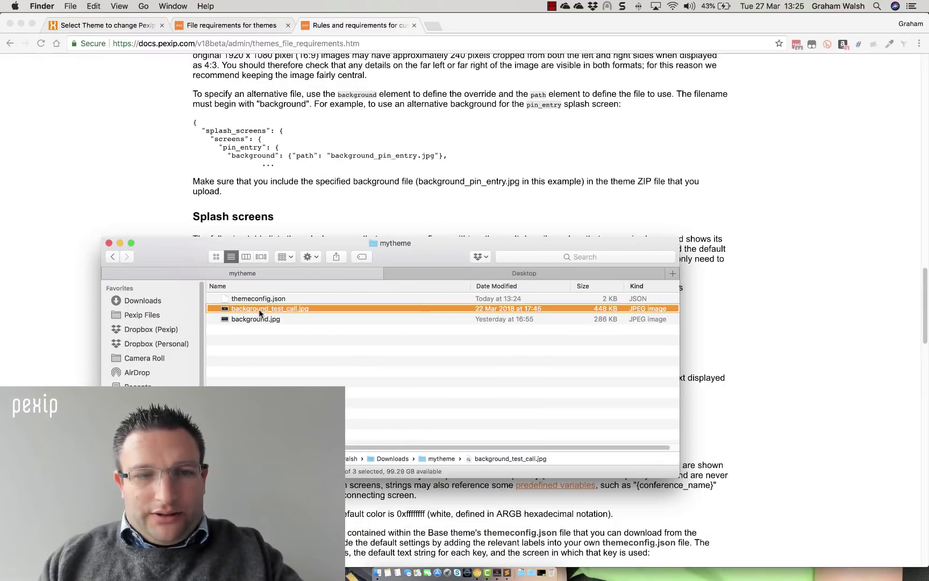
right_click(259, 309)
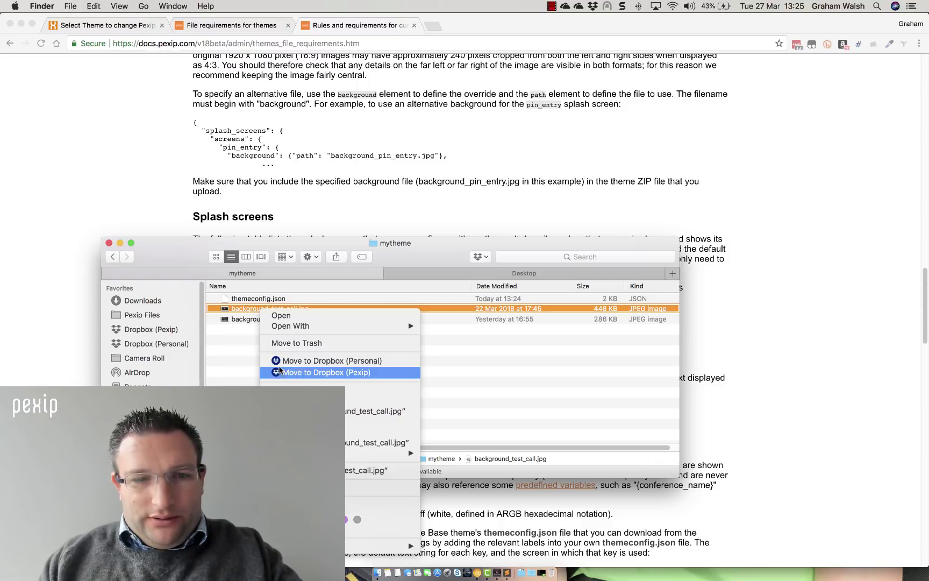
click(242, 315)
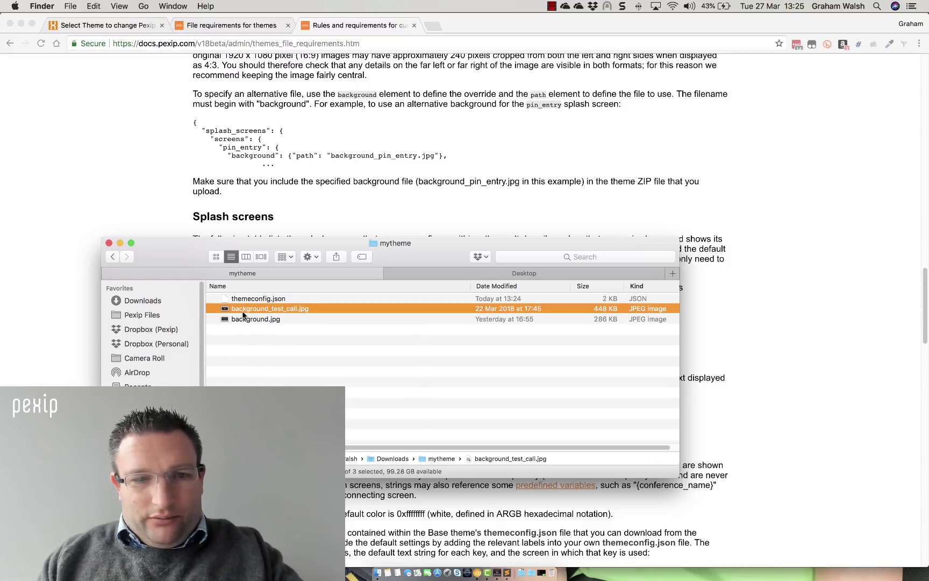
key(Return)
key(Return)
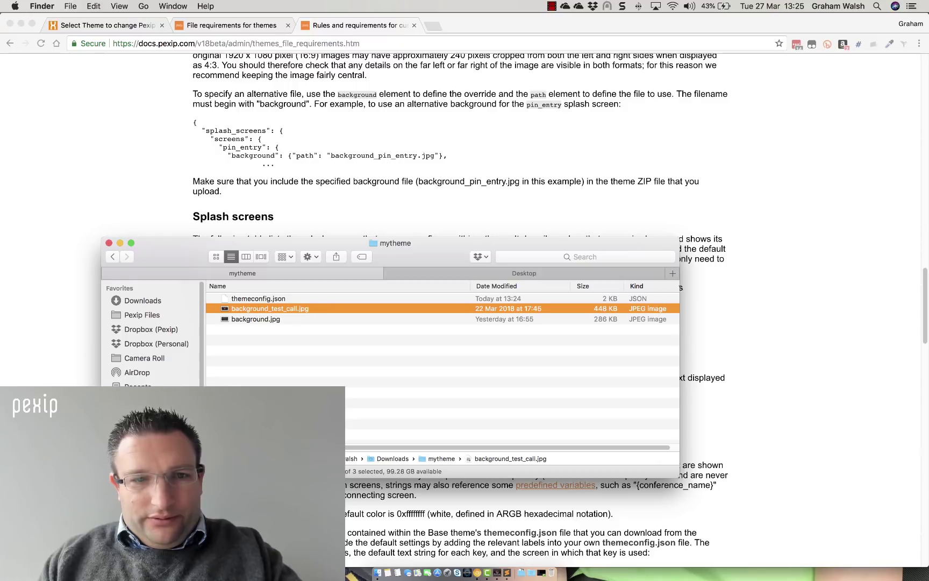
right_click(248, 311)
click(293, 340)
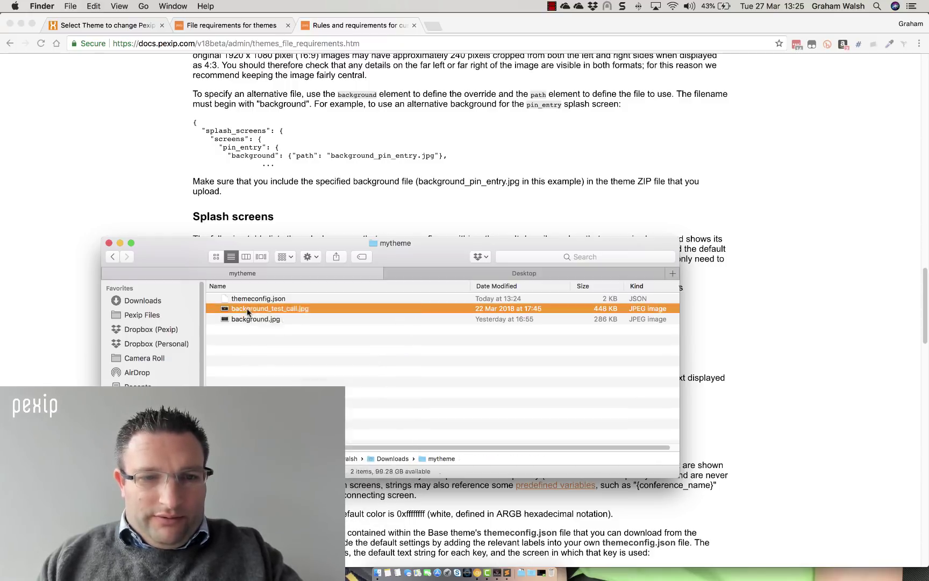
right_click(247, 308)
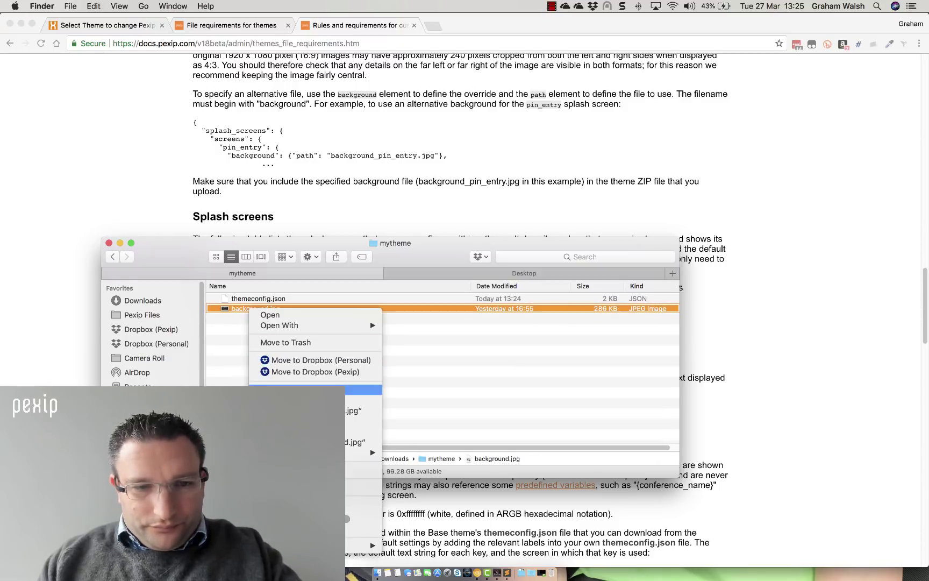
click(301, 422)
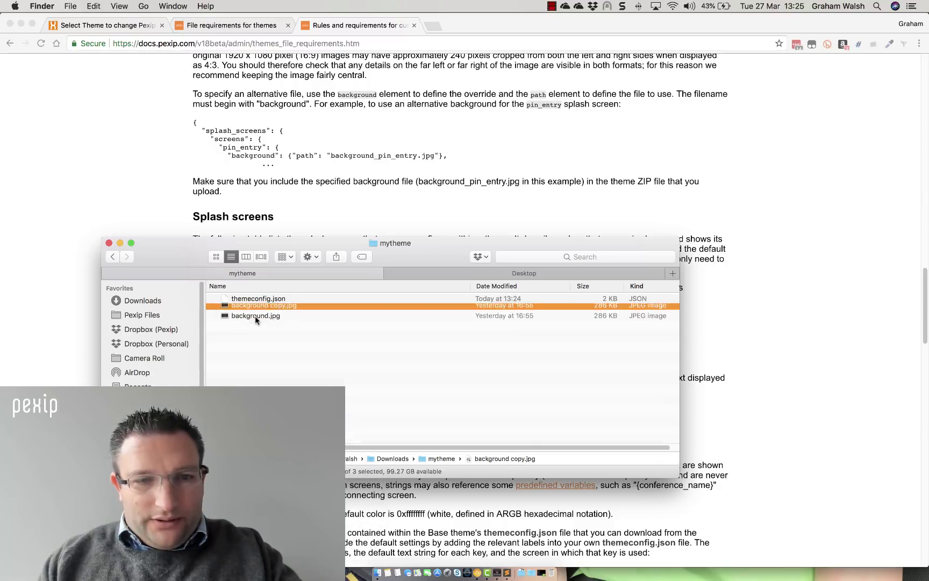
key(Return)
text(background_test_call)
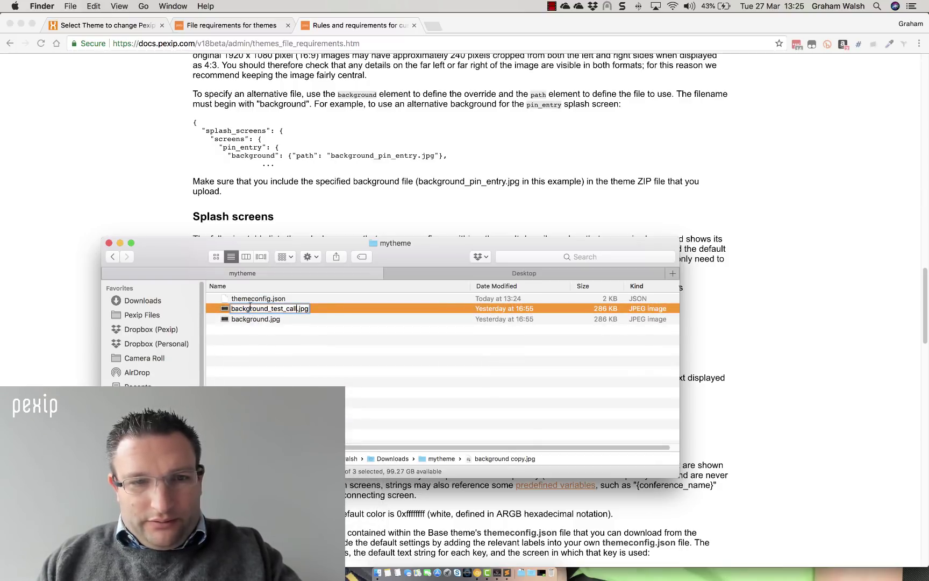
key(Return)
Compress the three theme files in mytheme into Archive.zip
drag(309, 341, 250, 295)
right_click(249, 294)
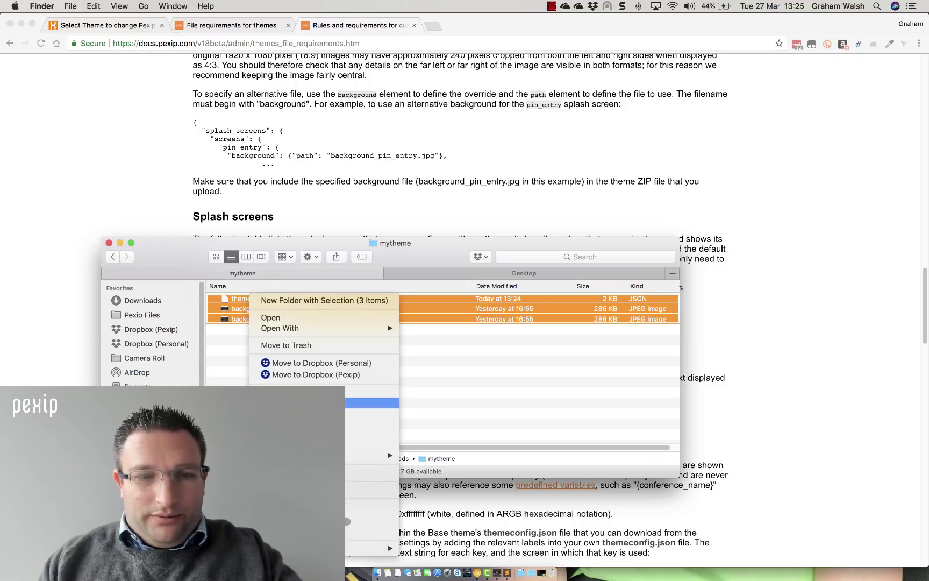
click(372, 413)
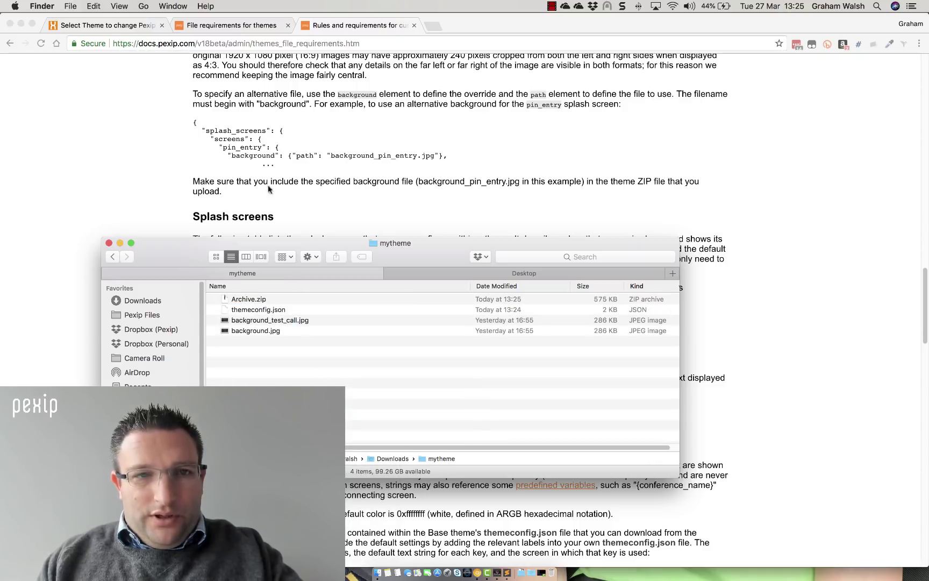
On the Pexip themes page, add a new theme and begin entering the name Default v2 Theme
click(95, 26)
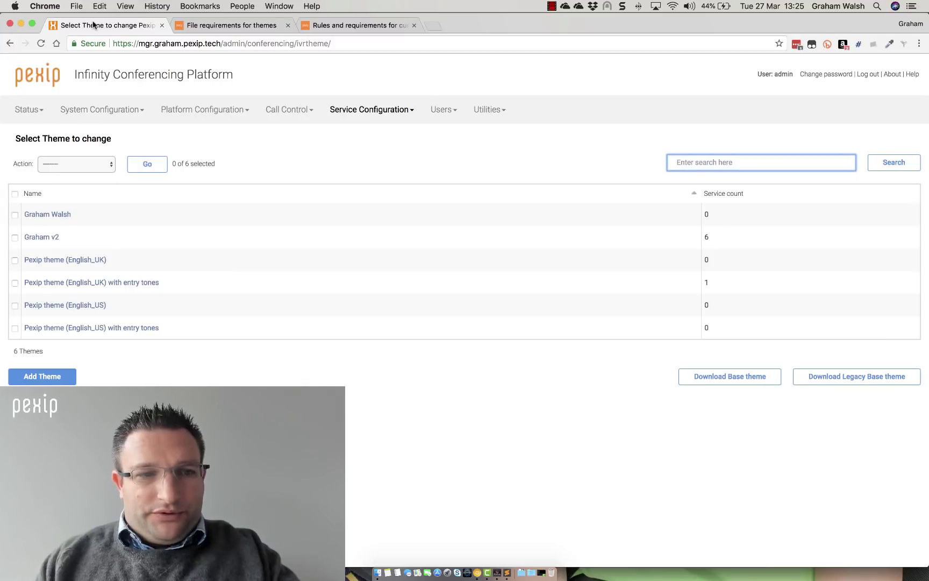
click(74, 379)
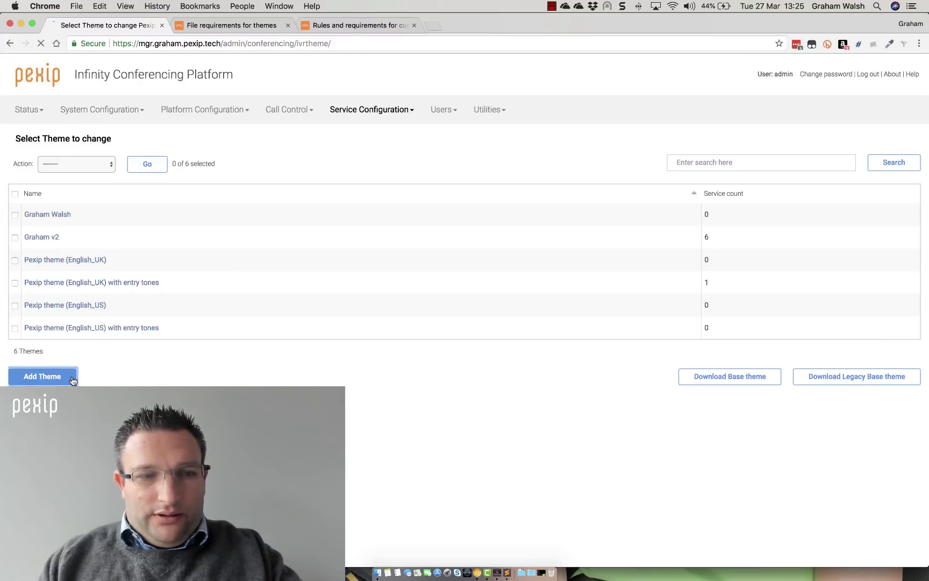
click(147, 169)
text(Dafg)
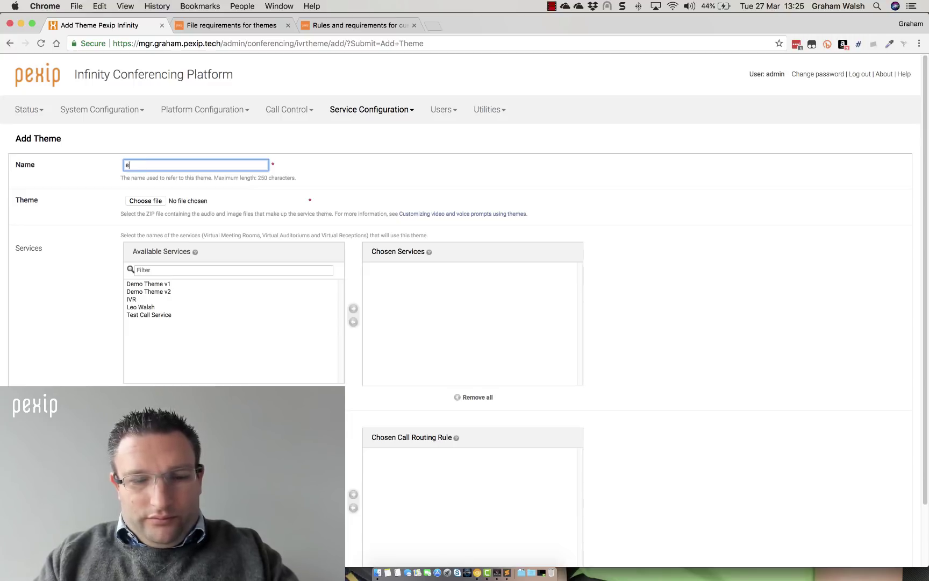
text(efault v2 Theme)
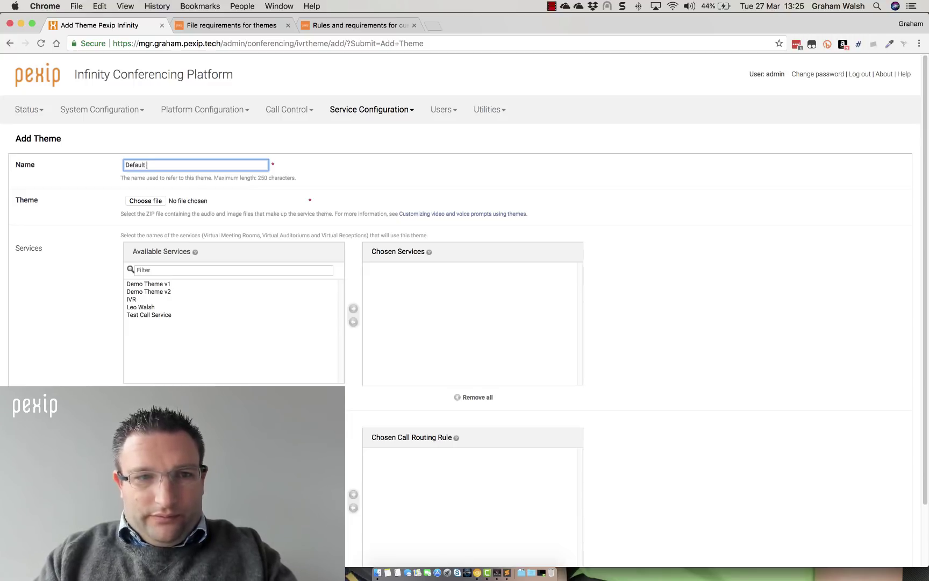
Choose Downloads > mytheme > Archive.zip as the theme's upload file
click(145, 200)
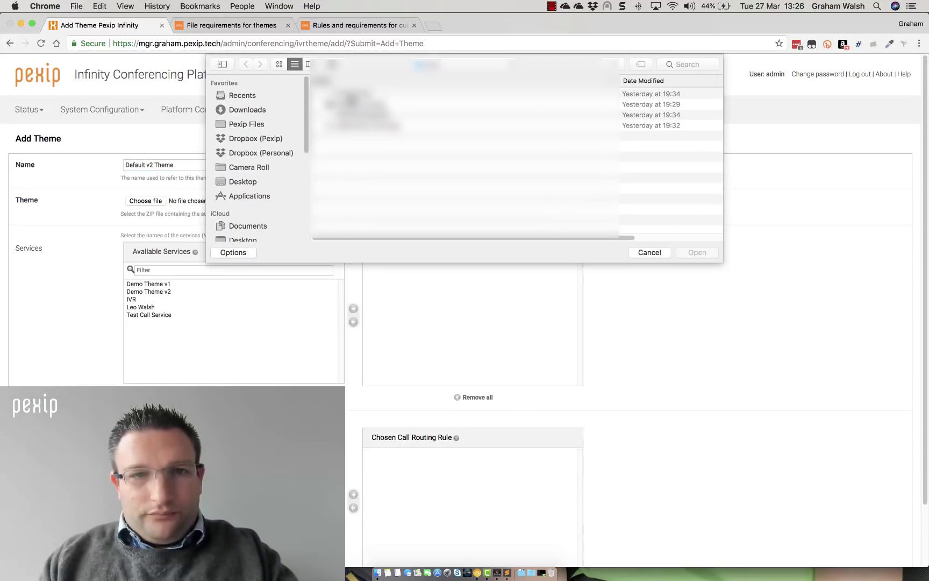
click(438, 66)
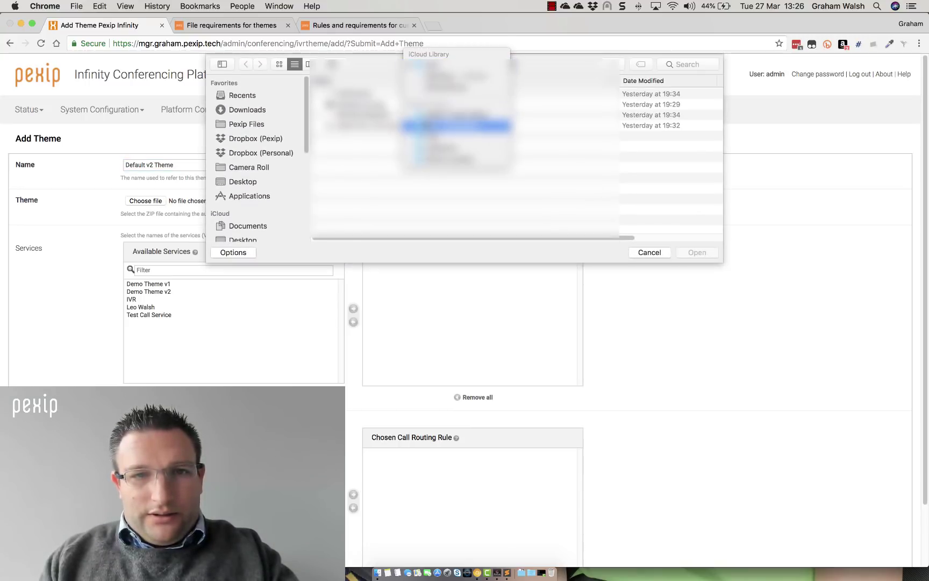
click(237, 105)
click(243, 96)
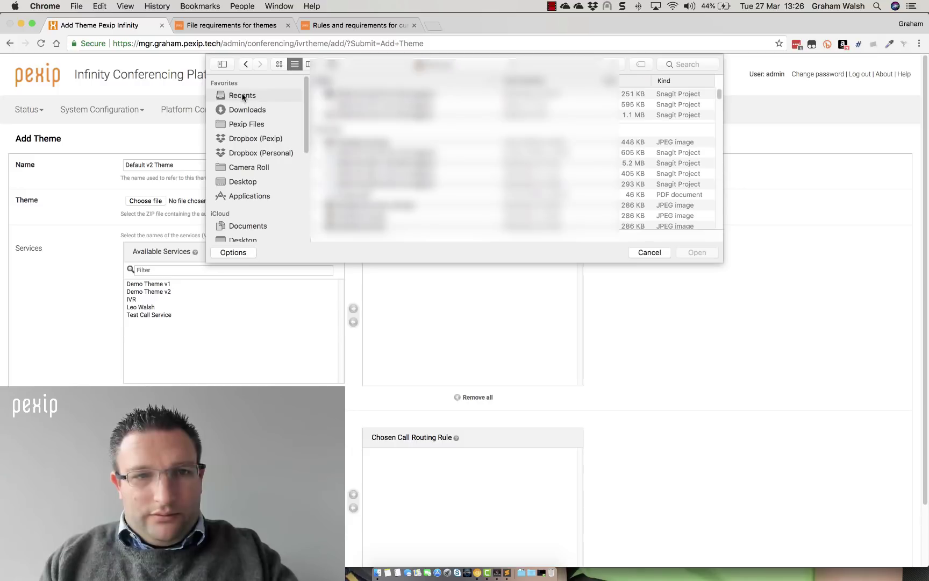
click(245, 110)
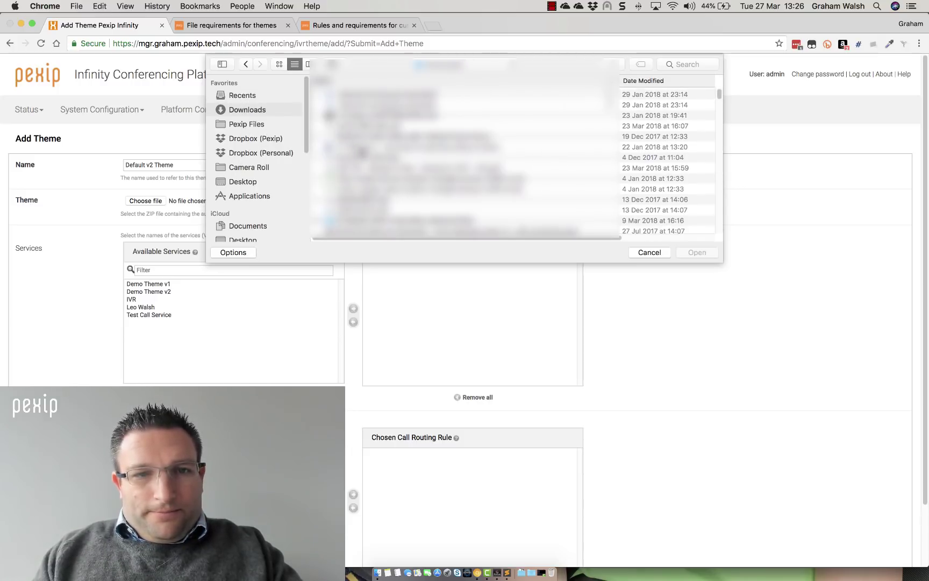
click(660, 82)
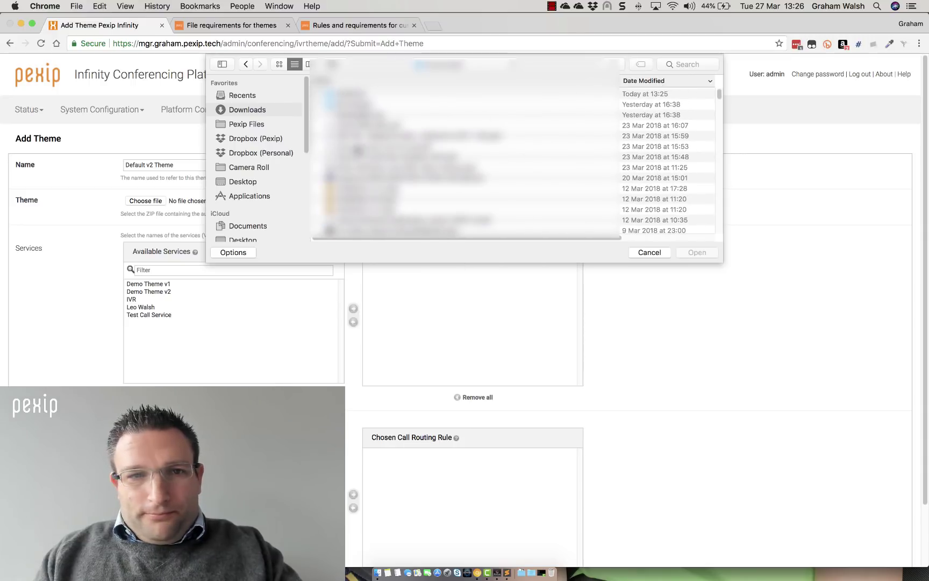
click(355, 95)
double_click(355, 95)
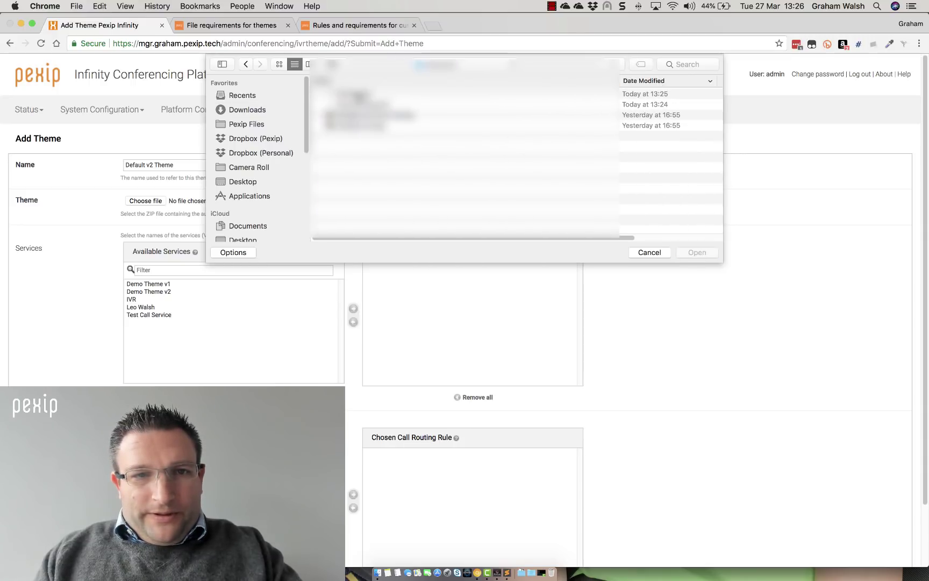
click(355, 95)
key(Return)
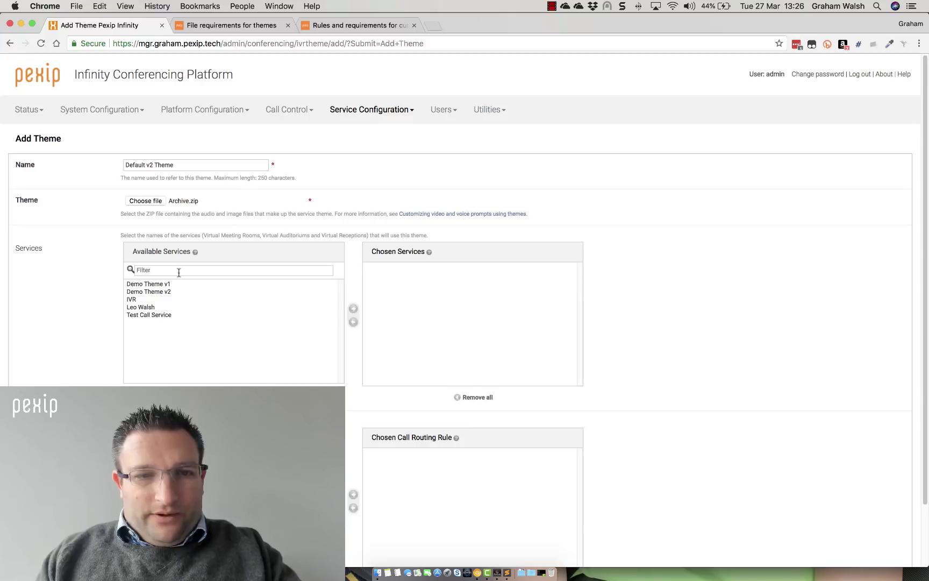
Assign the theme to Demo Theme v2 and Test Call Service, and save it
double_click(152, 294)
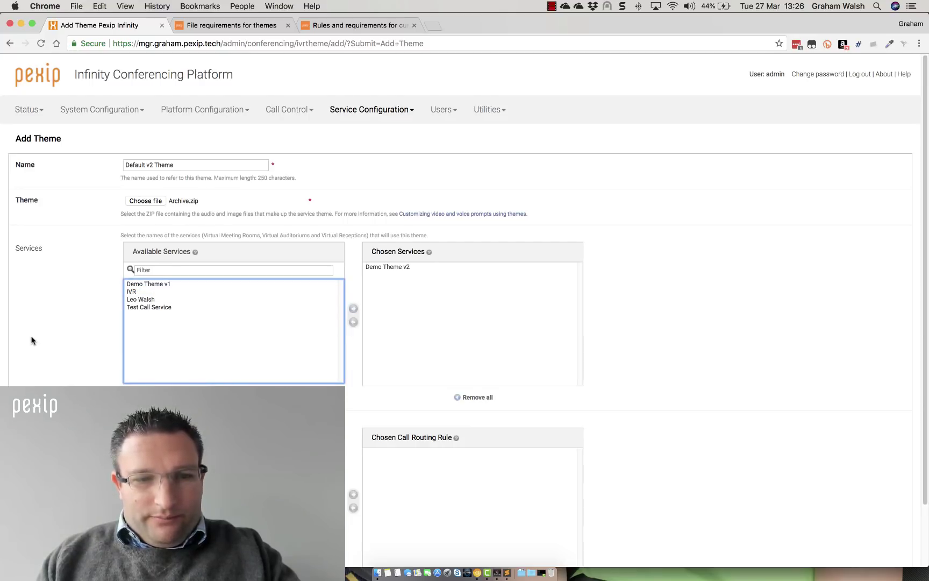
scroll(31, 340, down, 3)
double_click(170, 237)
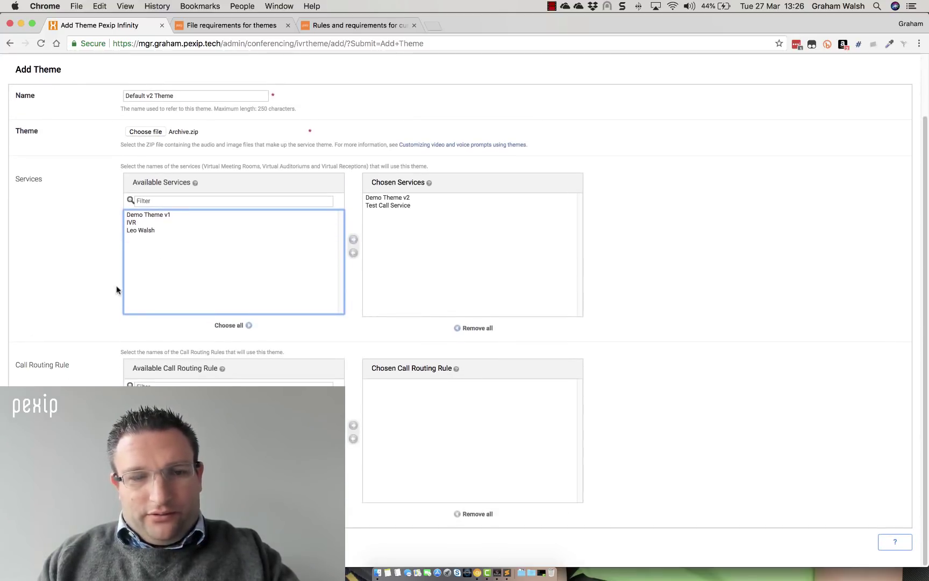
click(32, 542)
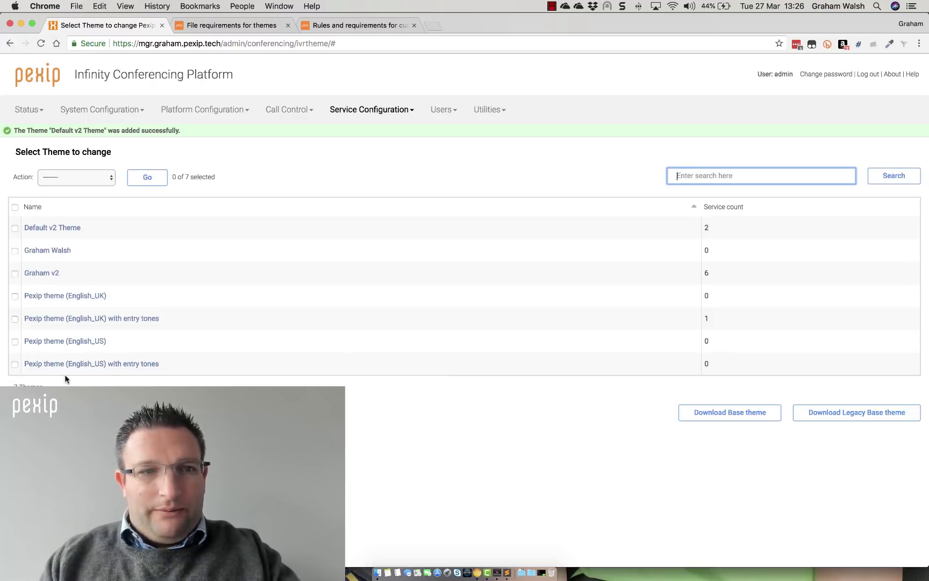
Go to Service Configuration > Virtual Meeting Rooms
drag(35, 131, 98, 130)
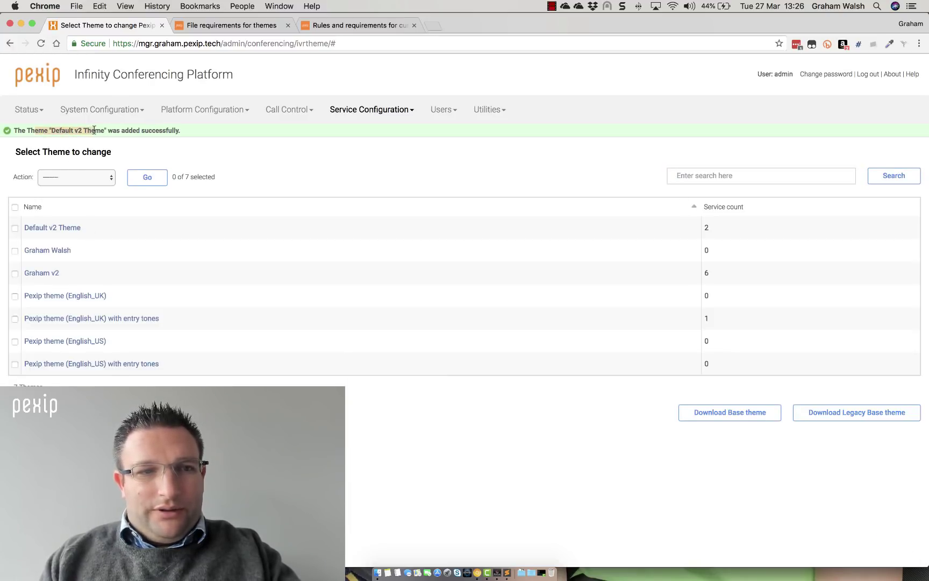
click(95, 130)
click(351, 108)
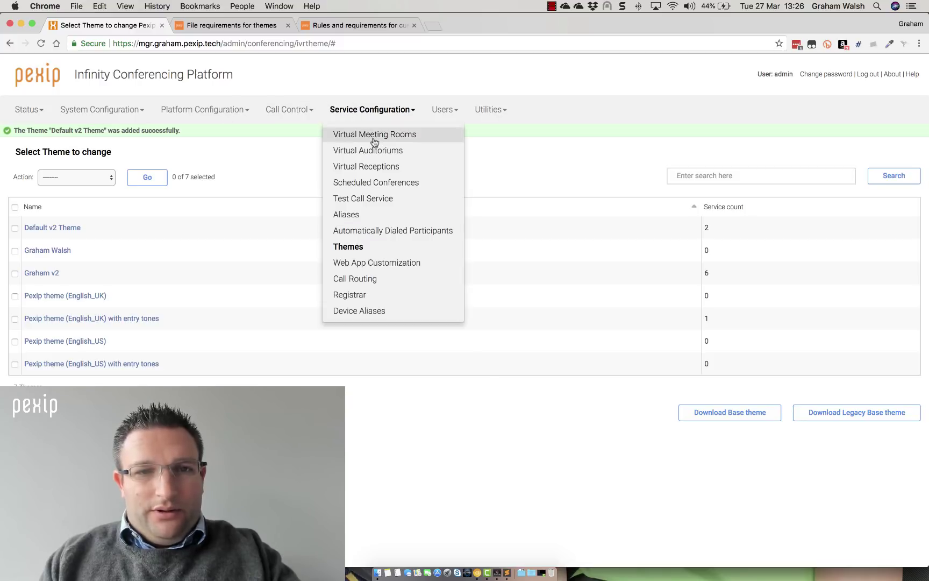
click(375, 139)
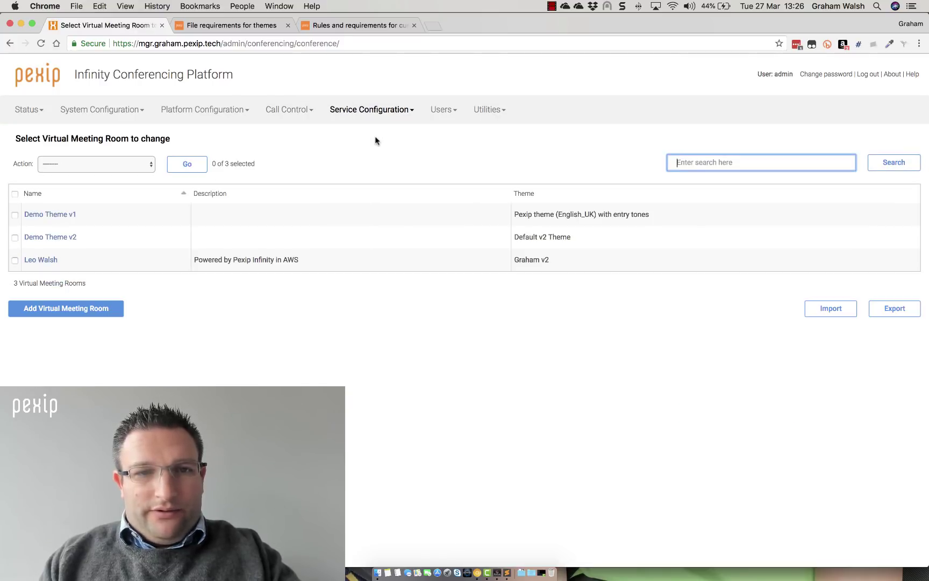
Review the Demo Theme v1 and Demo Theme v2 room settings to check their themes
click(70, 214)
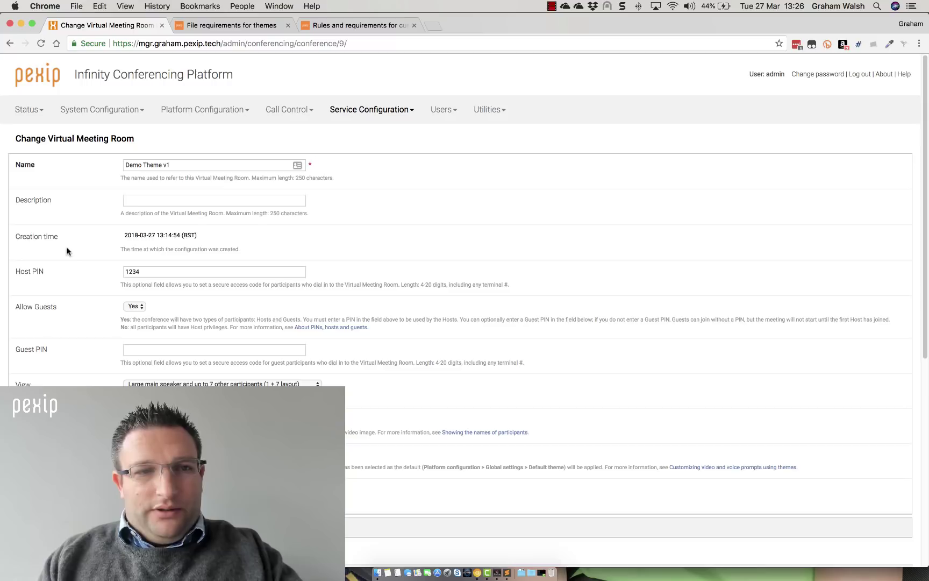
scroll(67, 252, down, 2)
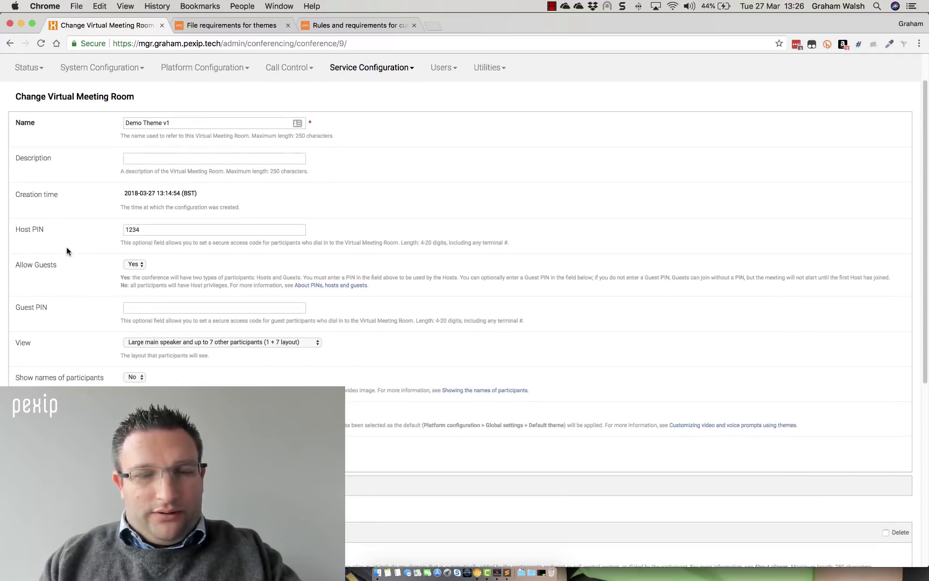
key(super+bracketleft)
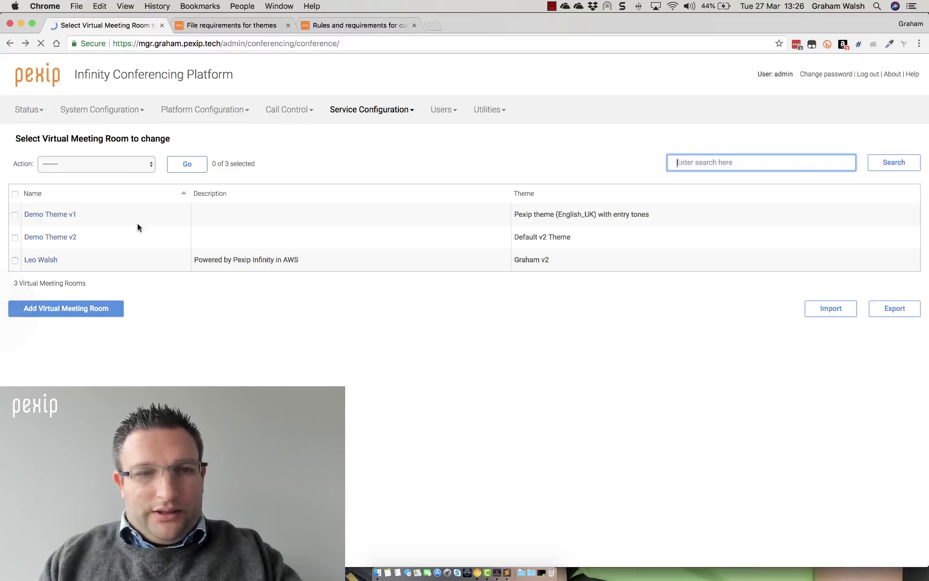
click(69, 239)
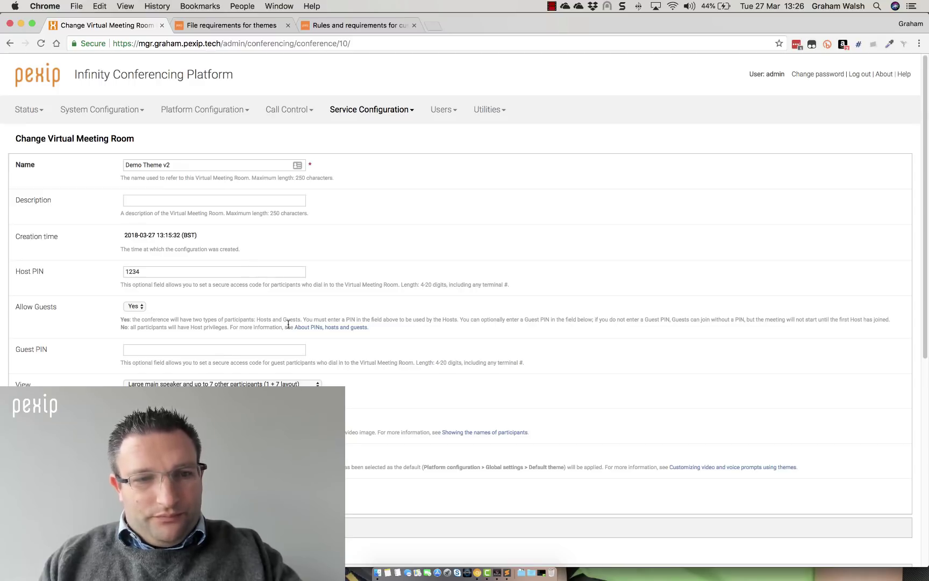
scroll(288, 324, down, 2)
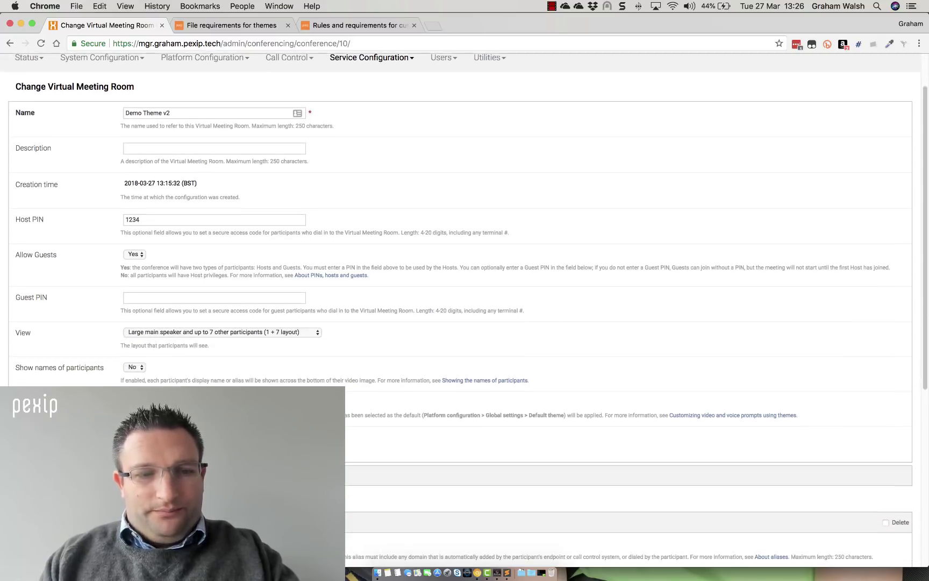
scroll(139, 207, down, 1)
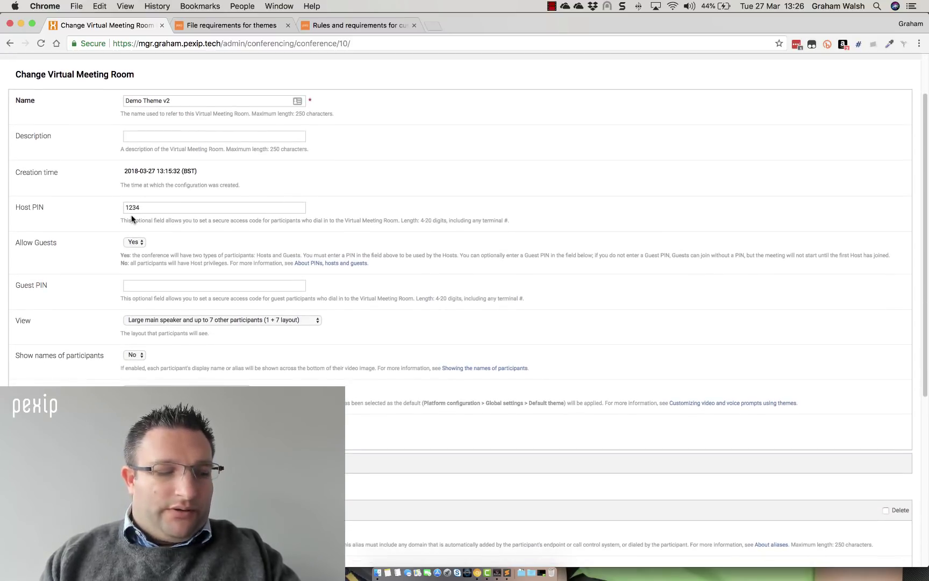
scroll(166, 200, left, 5)
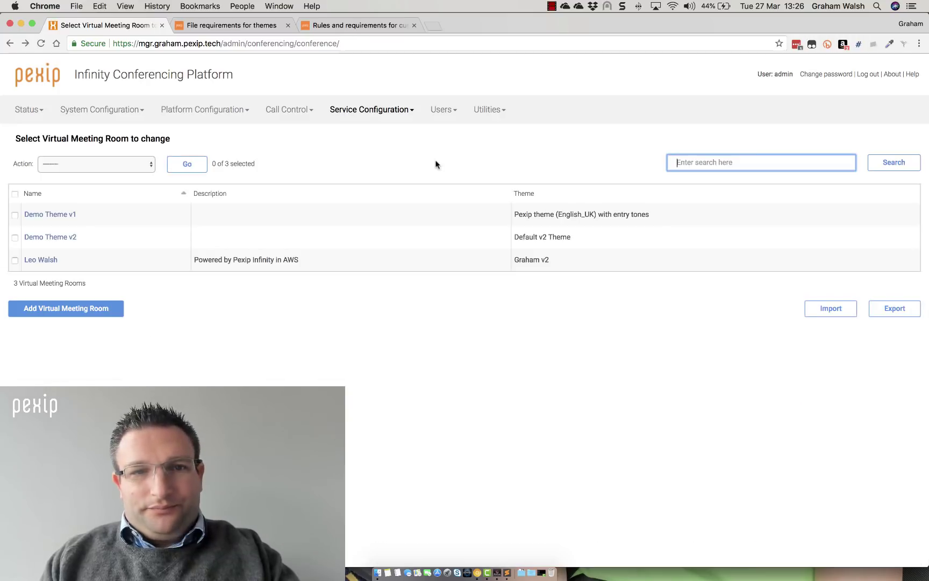
key(super+Tab)
key(super+Tab)
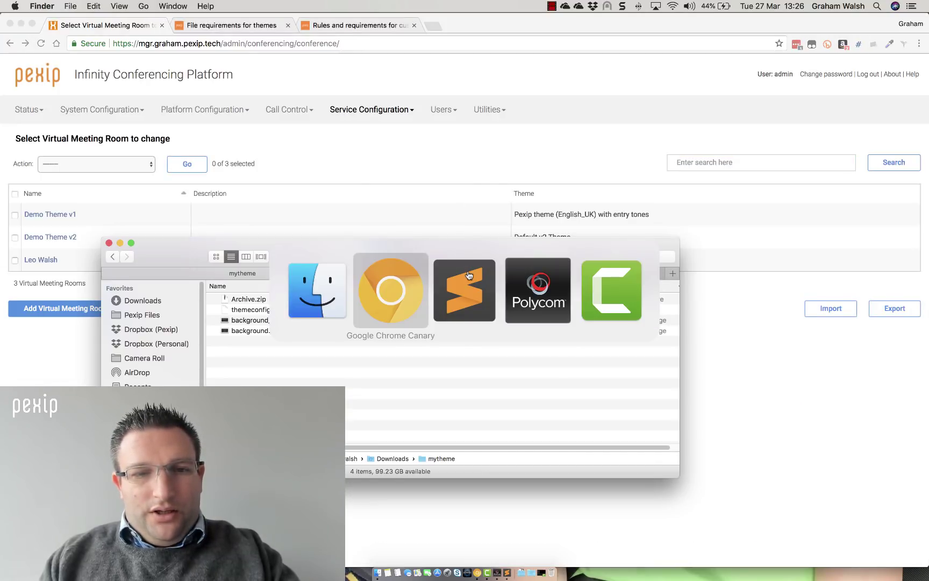
In Polycom, change the address from themev1 to themev2, call it, then hang up
click(534, 305)
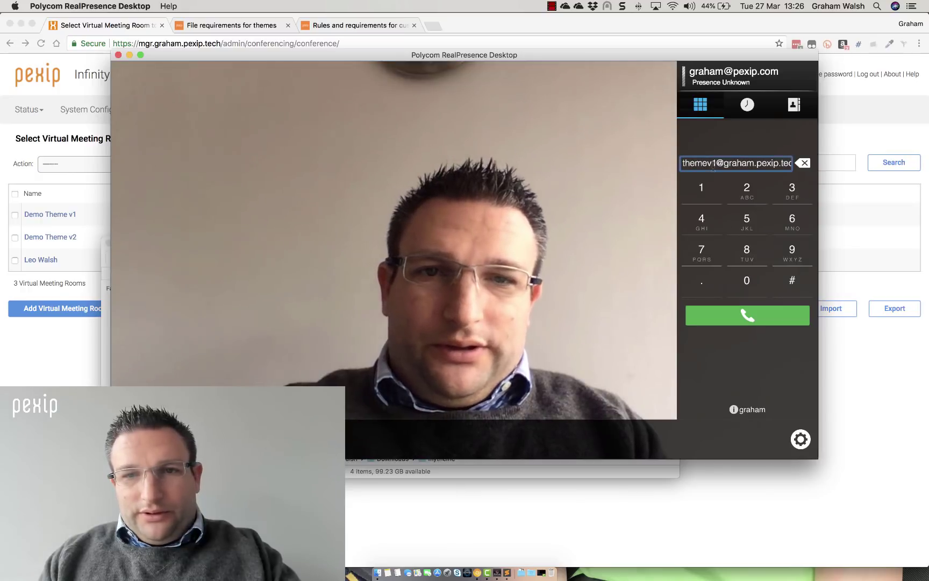
key(BackSpace)
text(2)
key(Return)
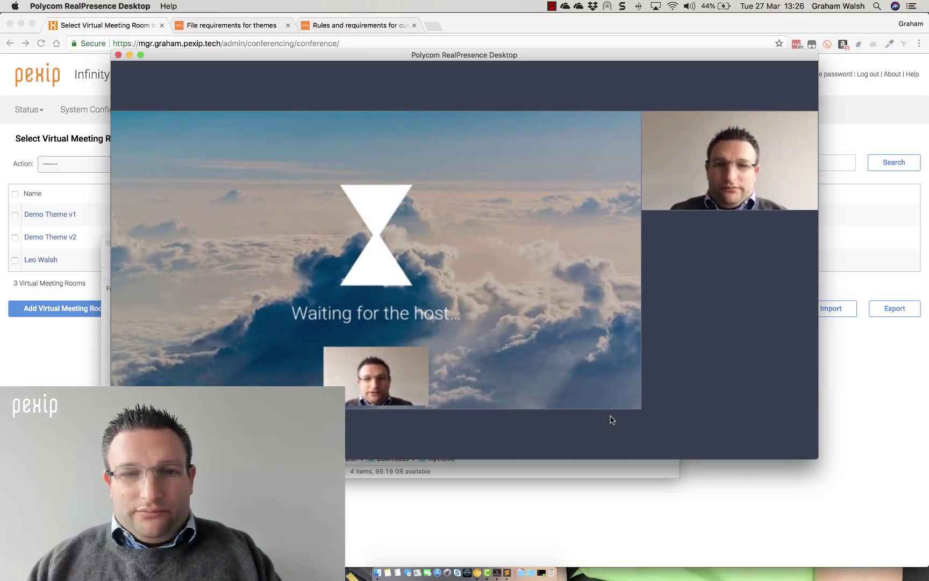
mouse_move(578, 429)
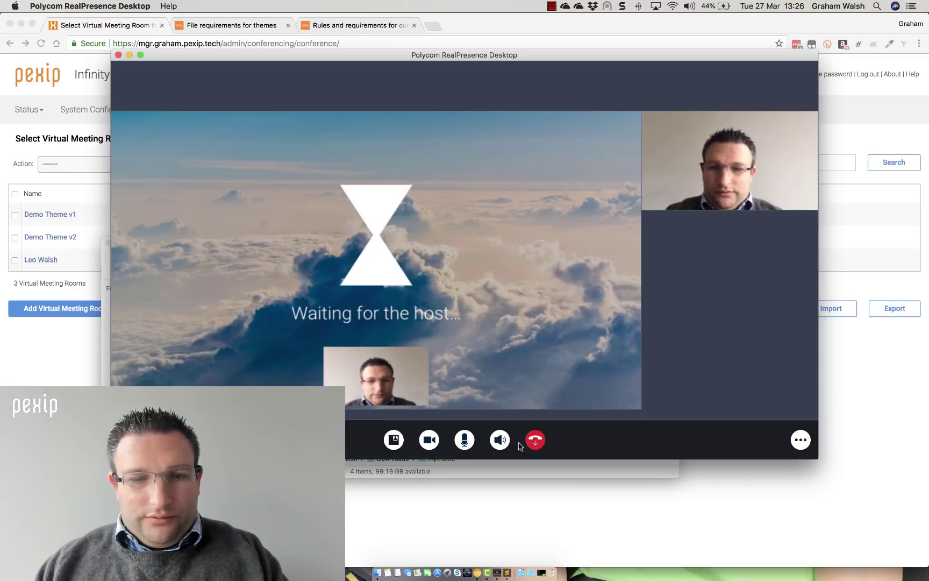
click(534, 440)
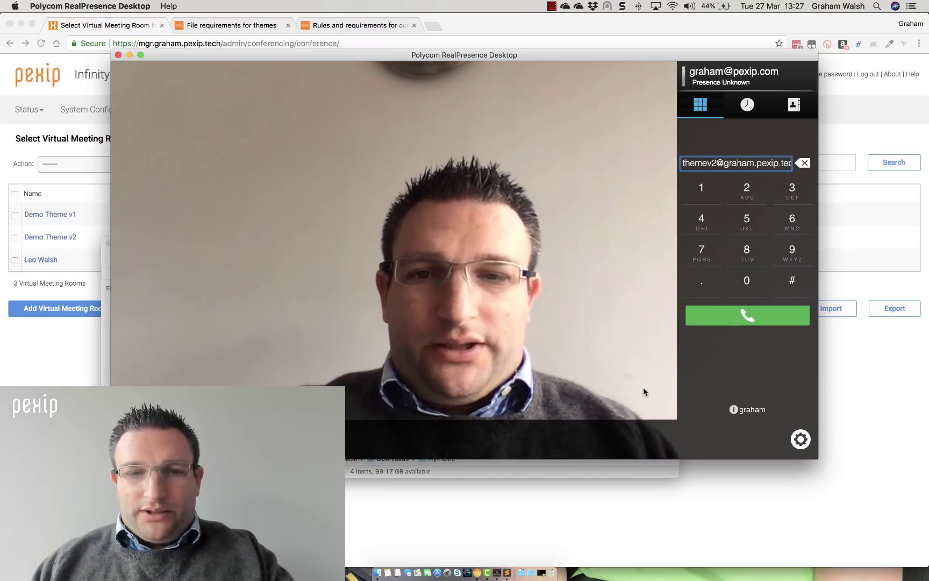
Rejoin themev2 and enter the host PIN on the in-call keypad to reach Welcome to my meeting
click(718, 319)
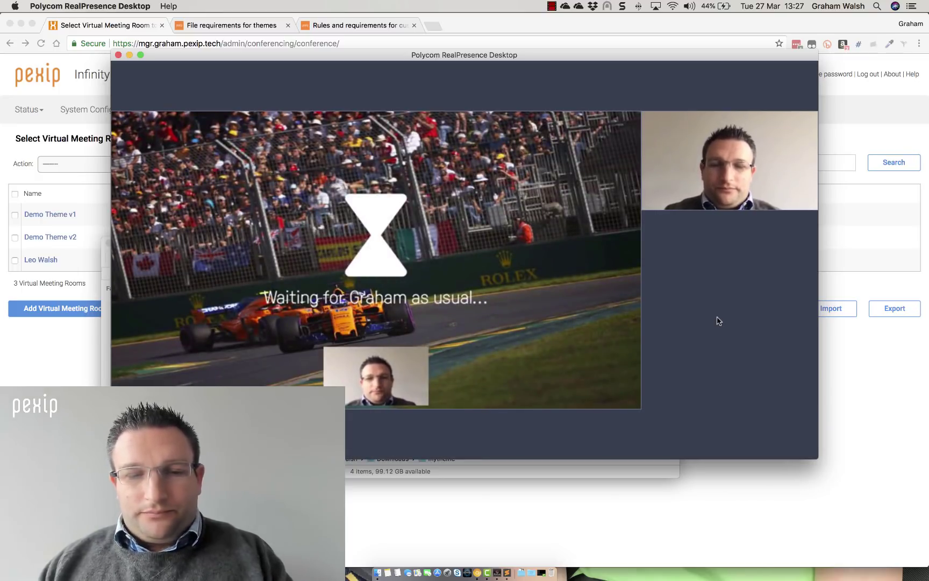
mouse_move(701, 315)
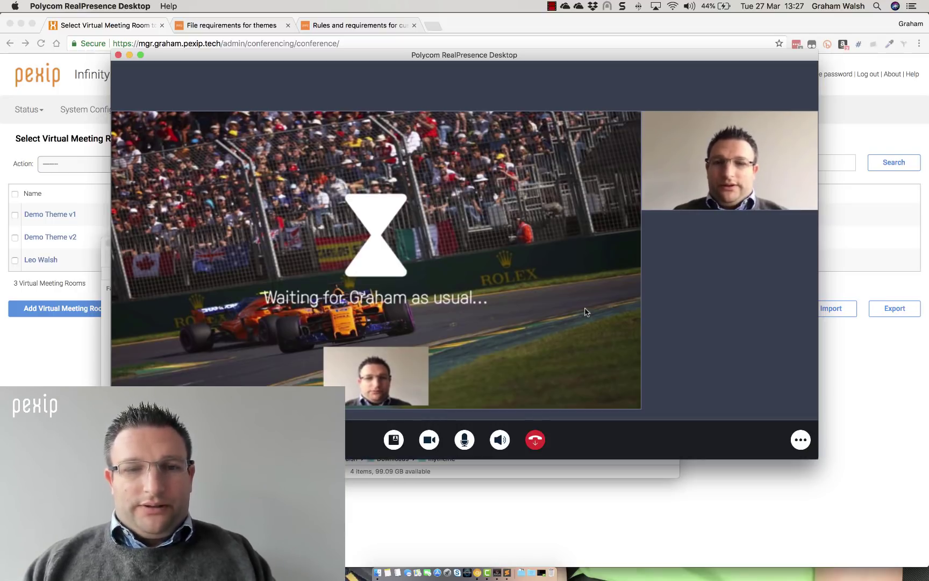
click(801, 440)
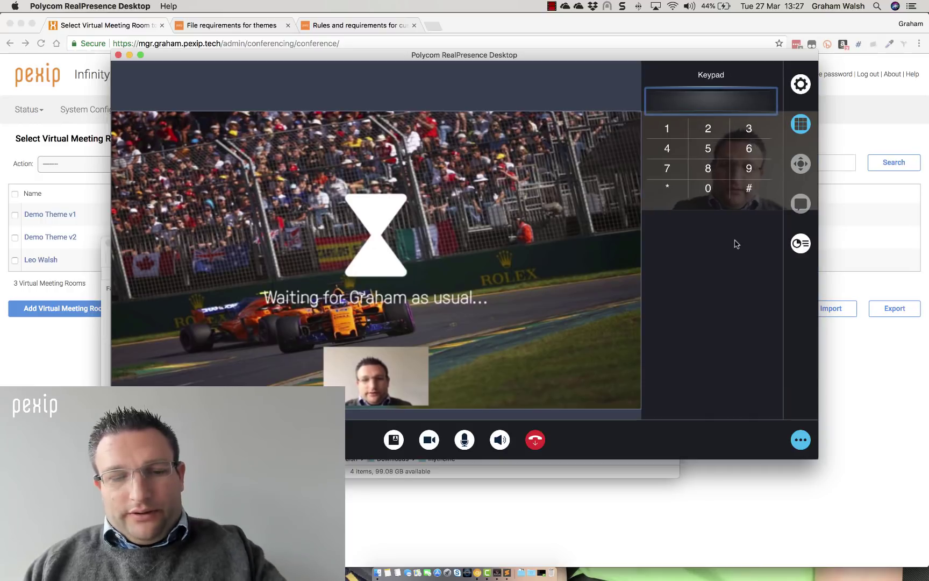
text(1)
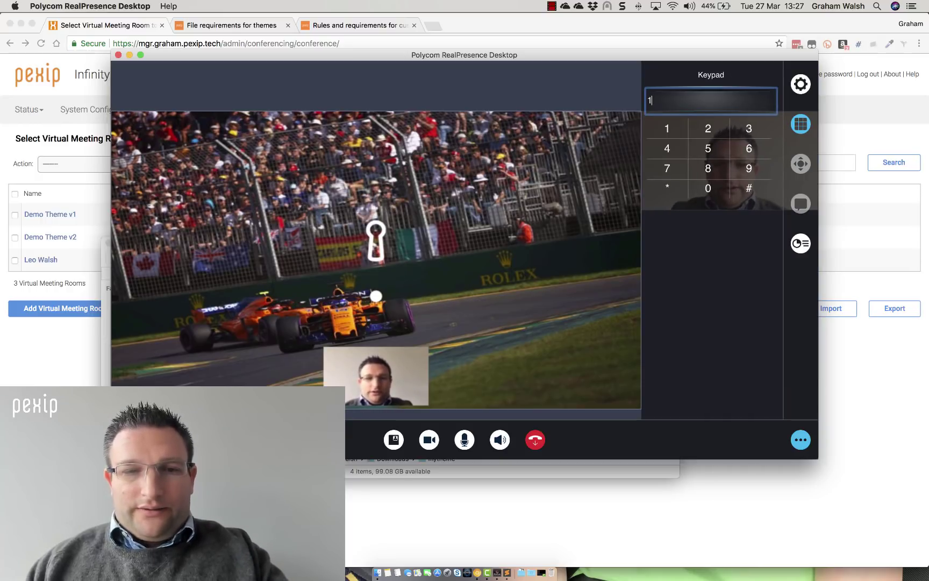
text(234)
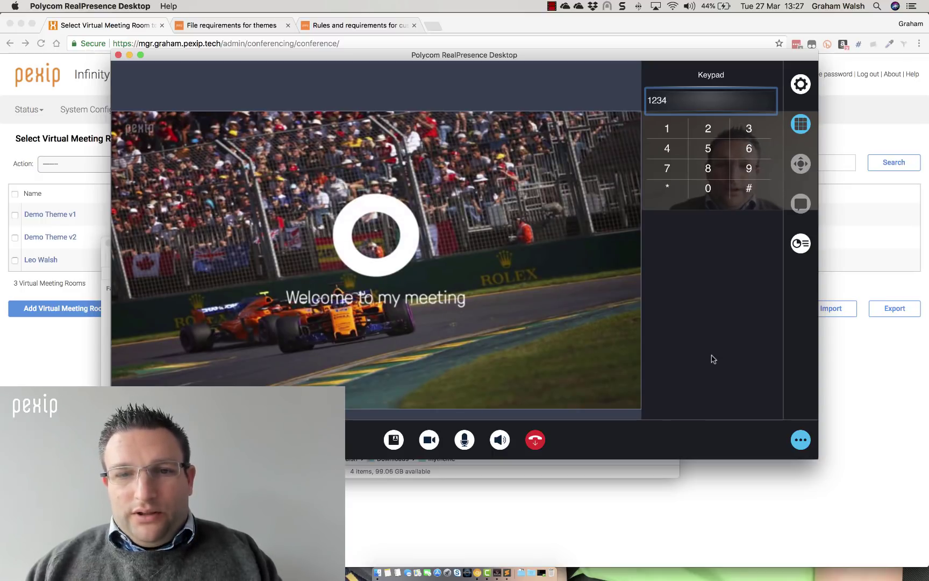
click(801, 439)
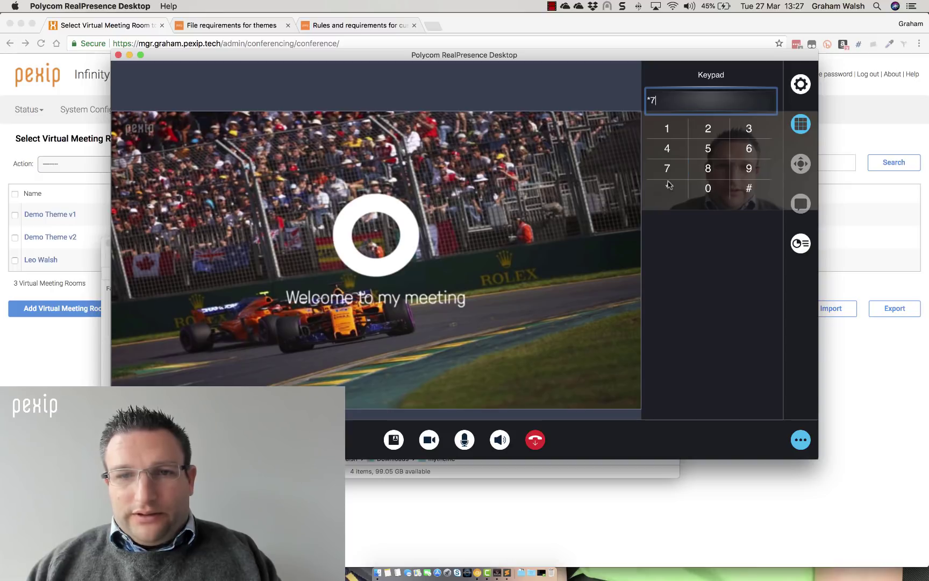
click(801, 440)
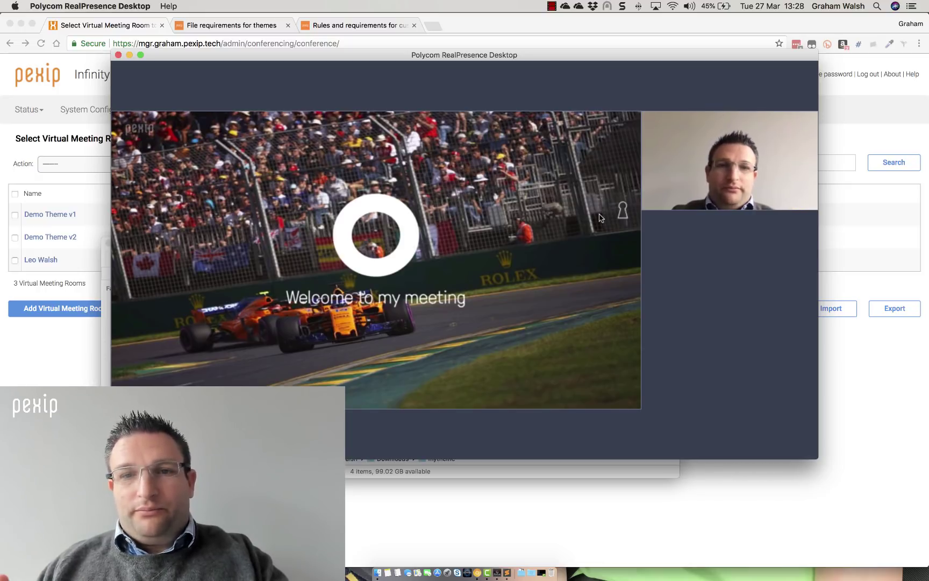
mouse_move(783, 279)
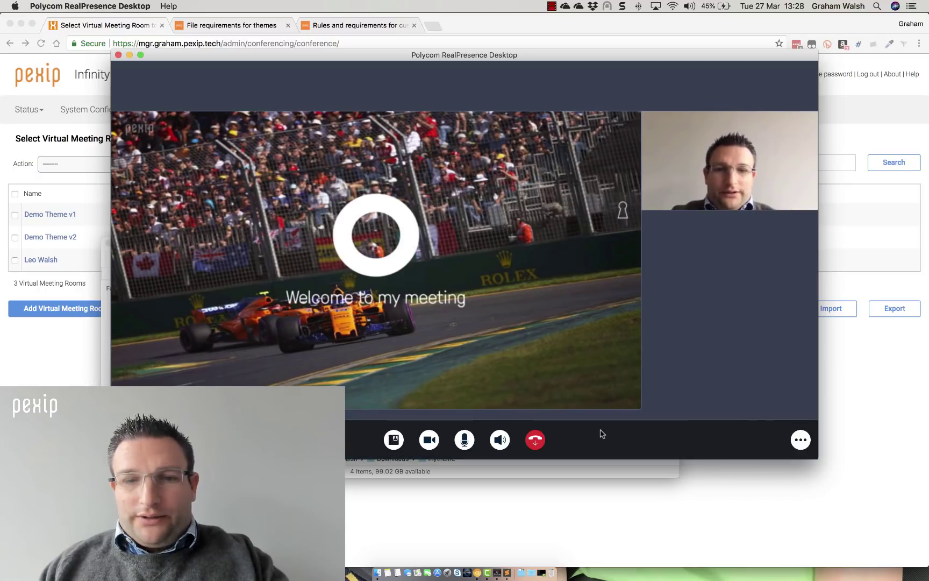
click(535, 440)
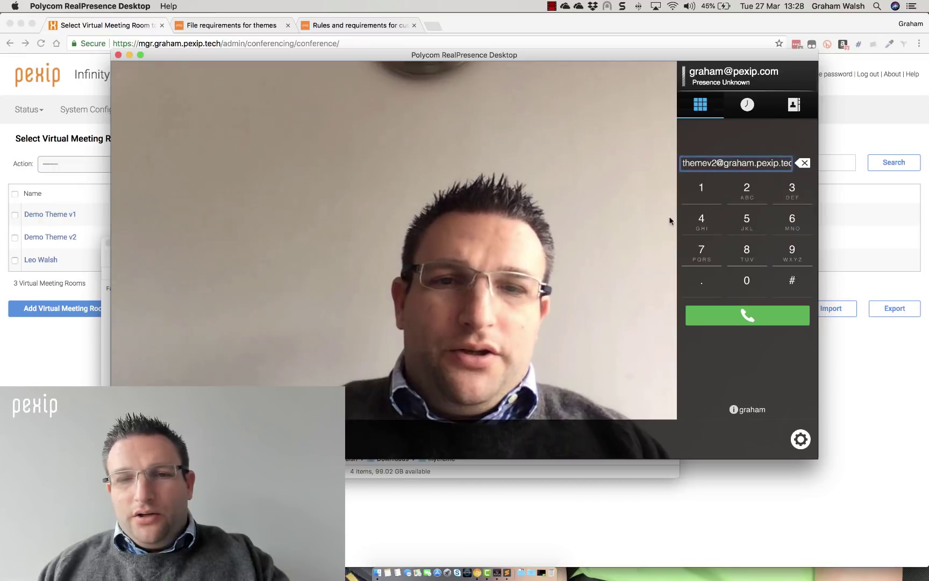
key(alt+shift+Right)
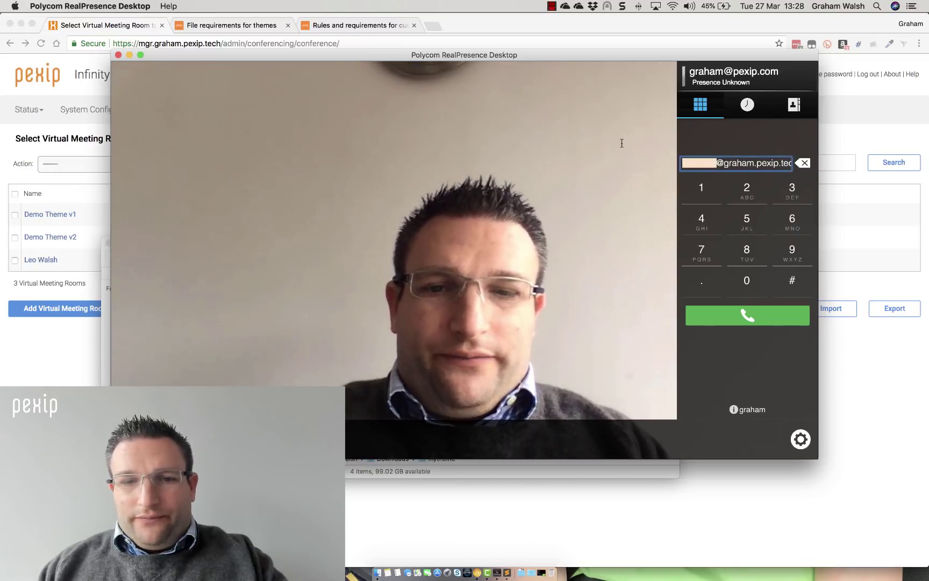
text(testcall)
key(Return)
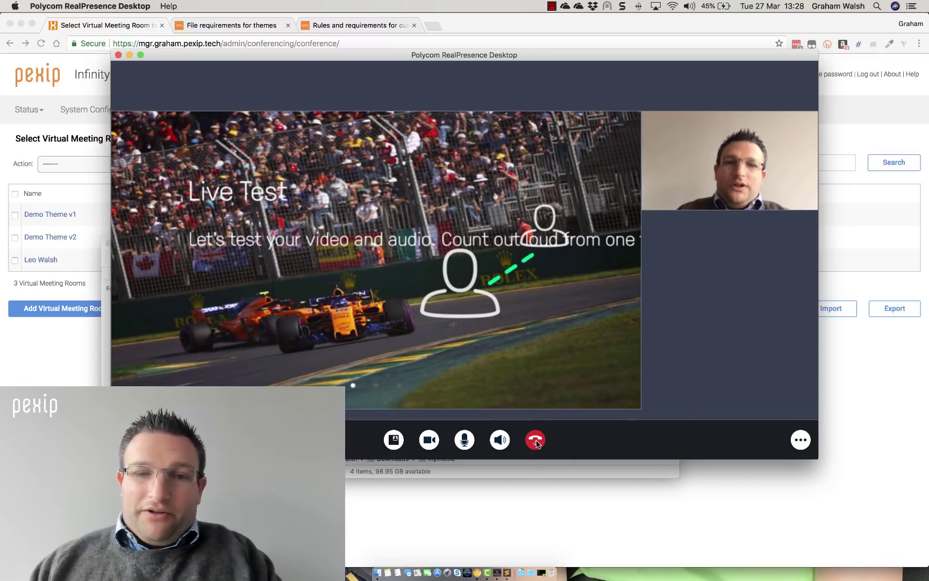
click(536, 441)
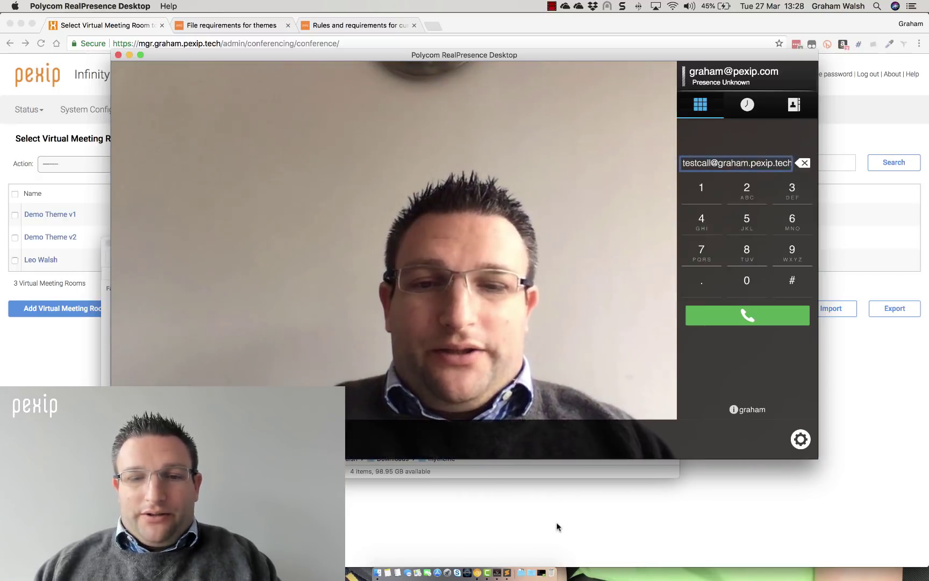
Bring the Pexip Virtual Meeting Rooms page in Chrome back to the front
click(556, 526)
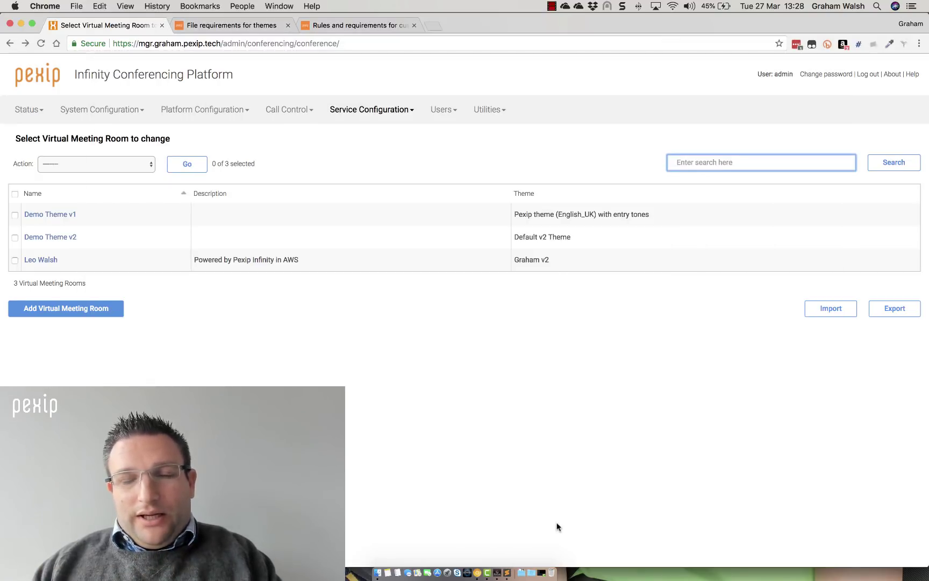